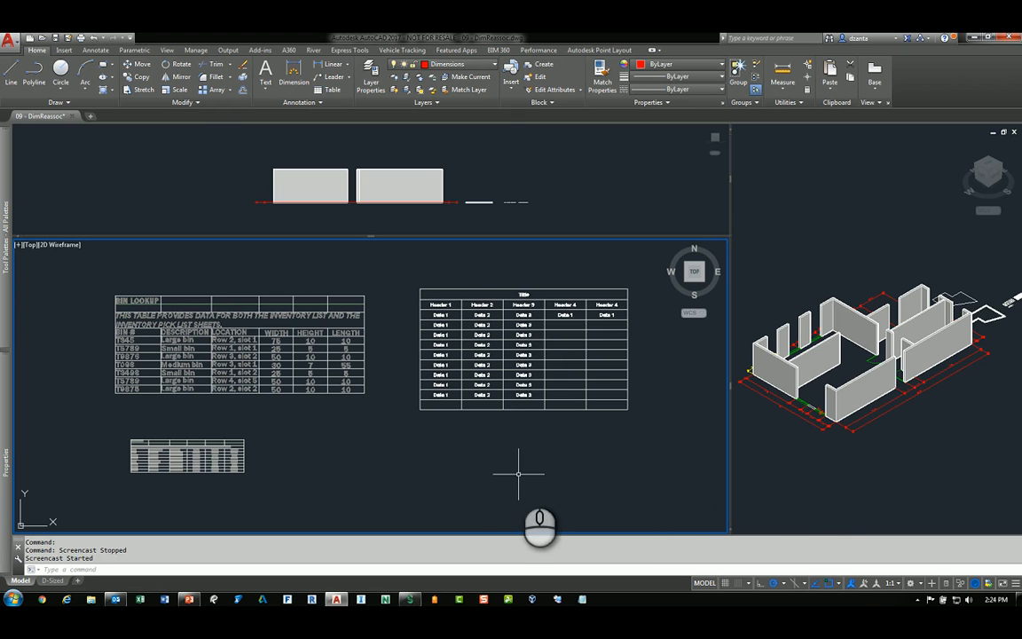
# Step: Start a table insertion from a data link, using the existing Excel link "test" as its source
pyautogui.moveTo(519, 471); pyautogui.dragTo(465, 434, button='middle')
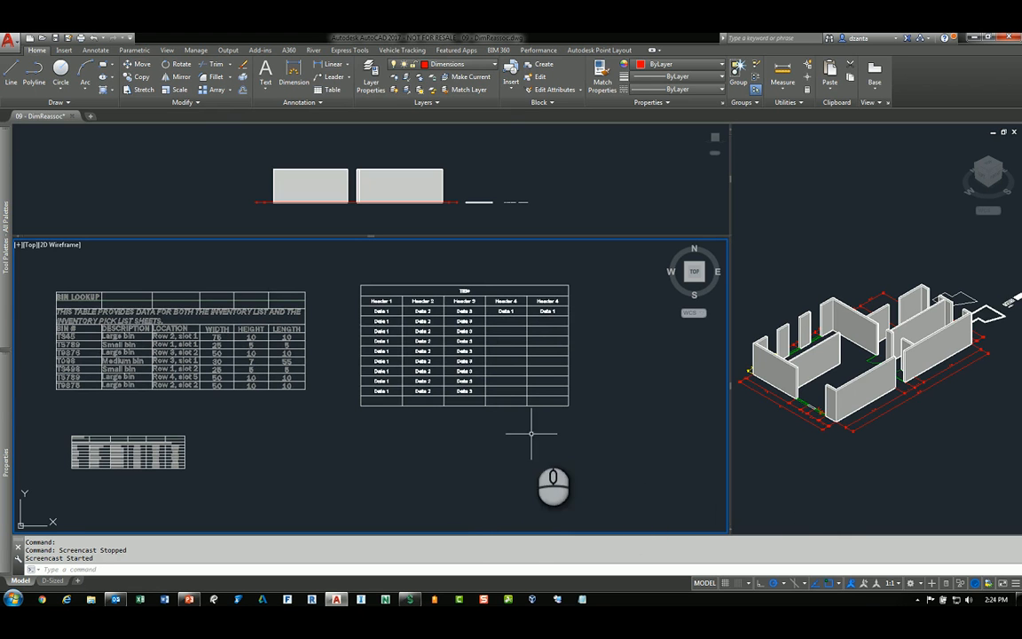
pyautogui.moveTo(532, 432); pyautogui.dragTo(341, 455, button='middle')
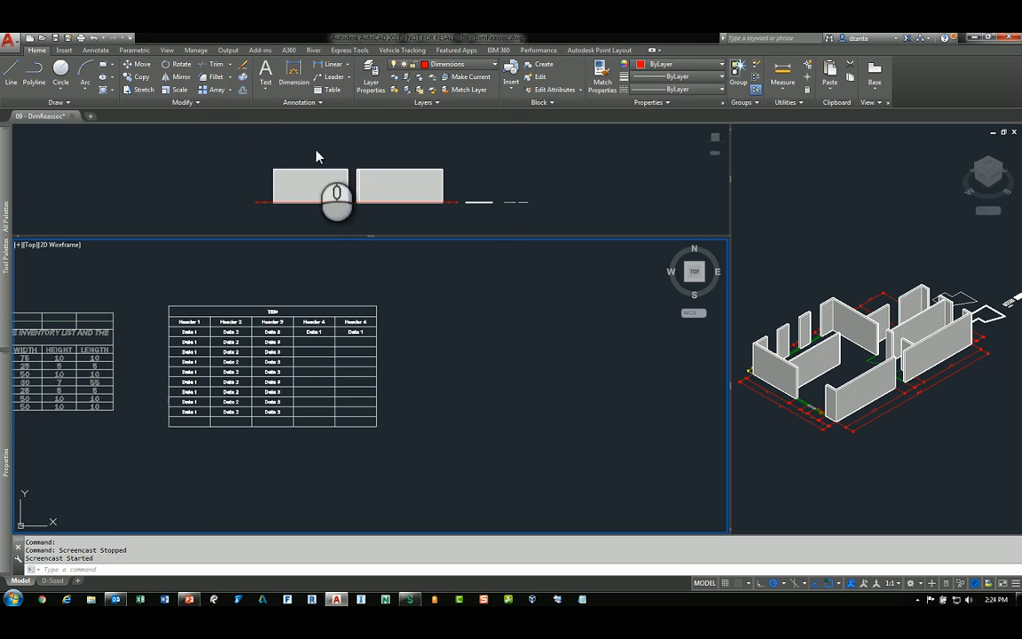
pyautogui.click(96, 50)
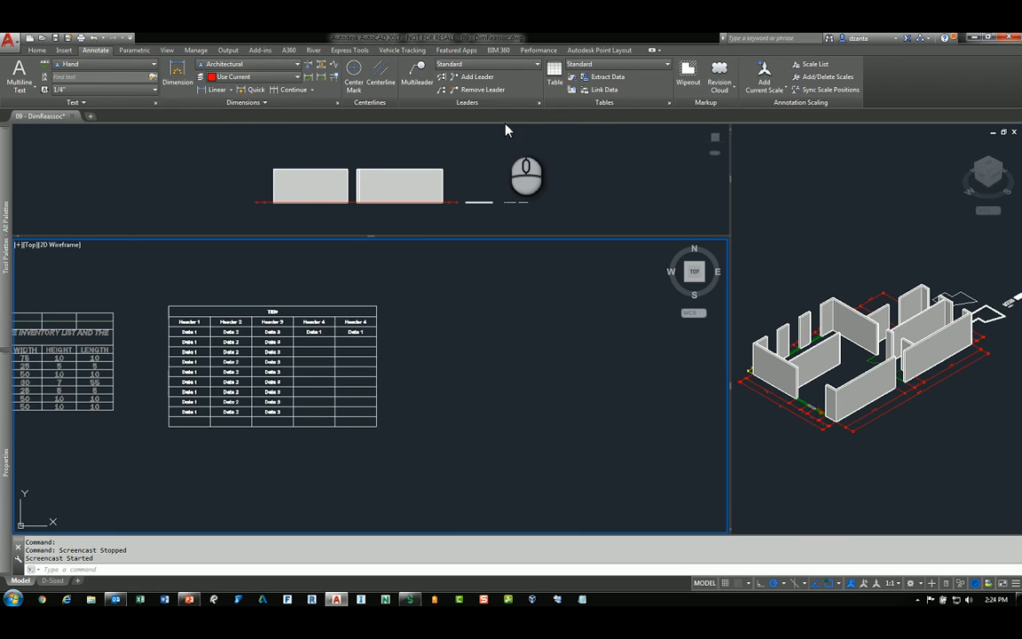
pyautogui.click(553, 82)
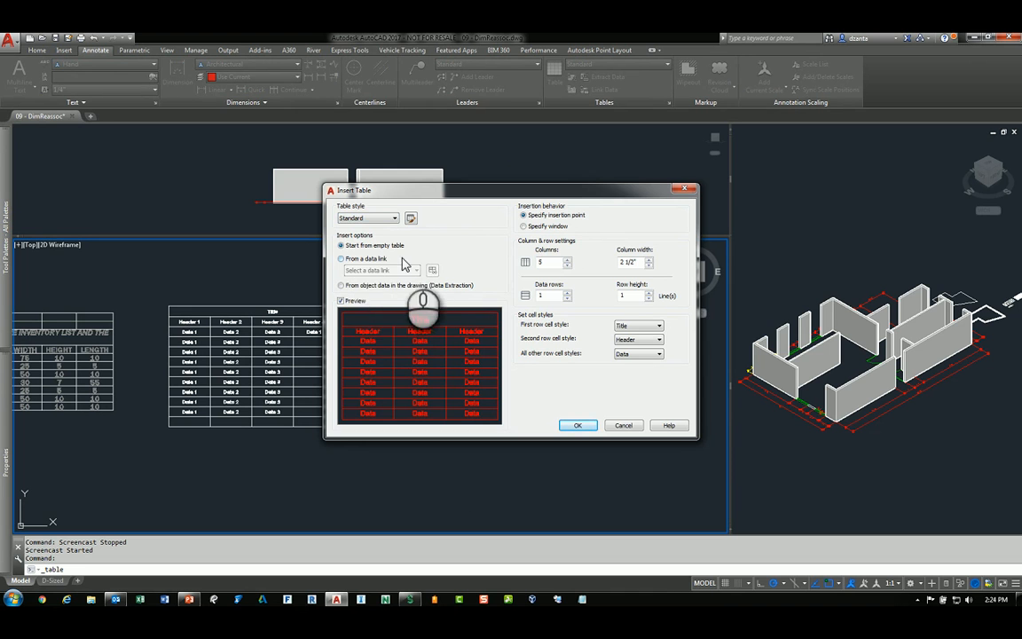
pyautogui.click(360, 259)
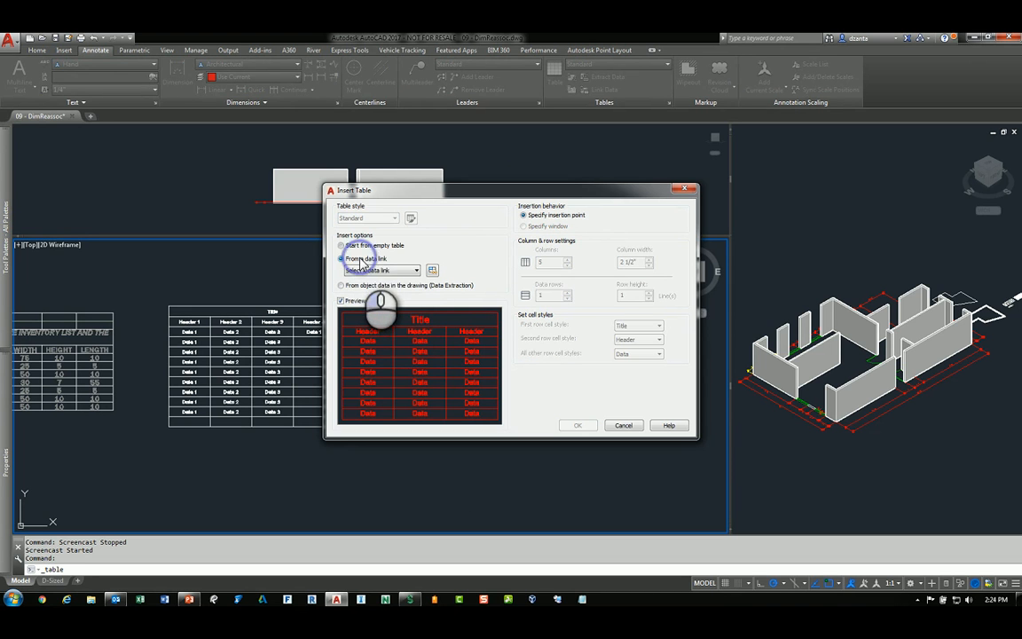
pyautogui.click(418, 271)
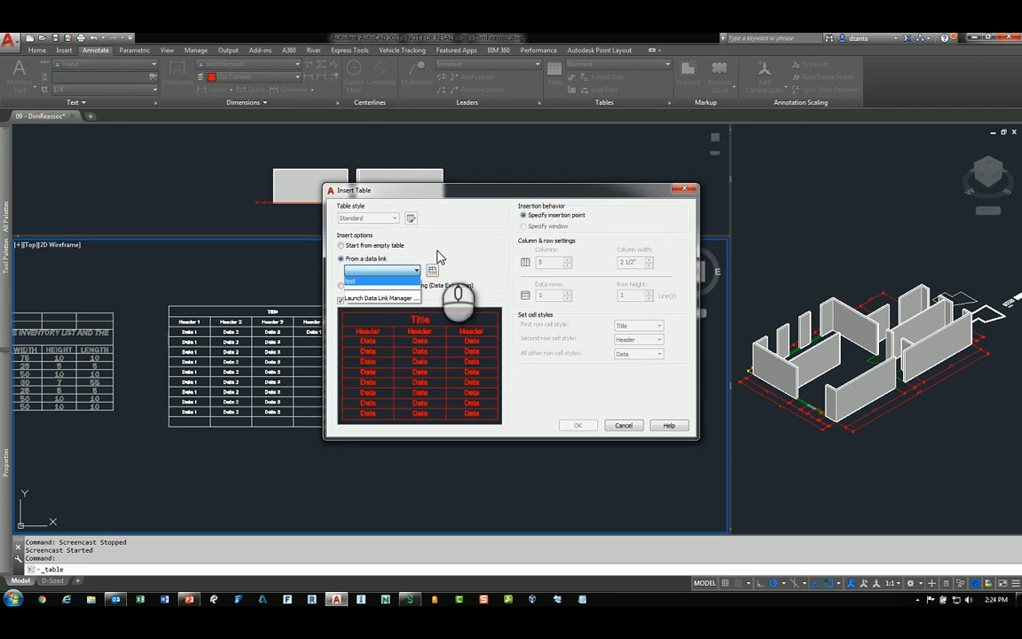
pyautogui.click(437, 250)
pyautogui.click(433, 271)
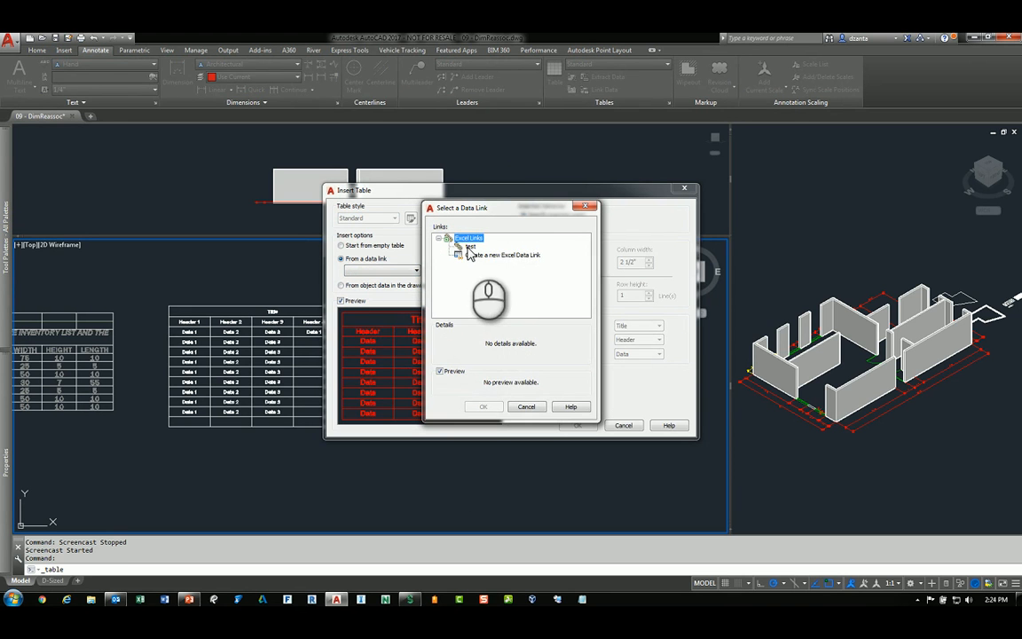
pyautogui.click(469, 246)
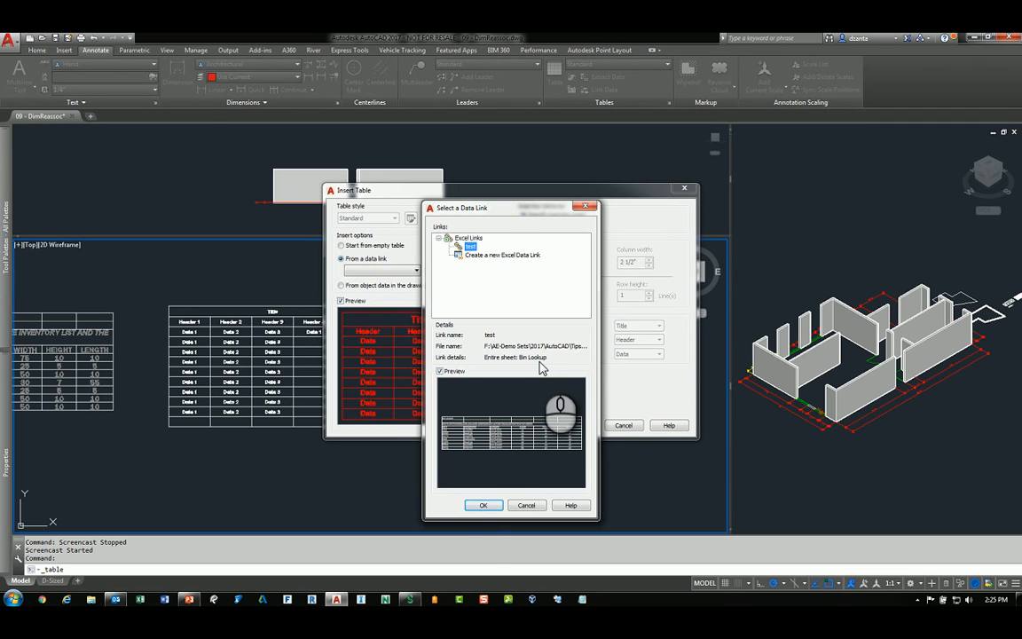
pyautogui.click(484, 505)
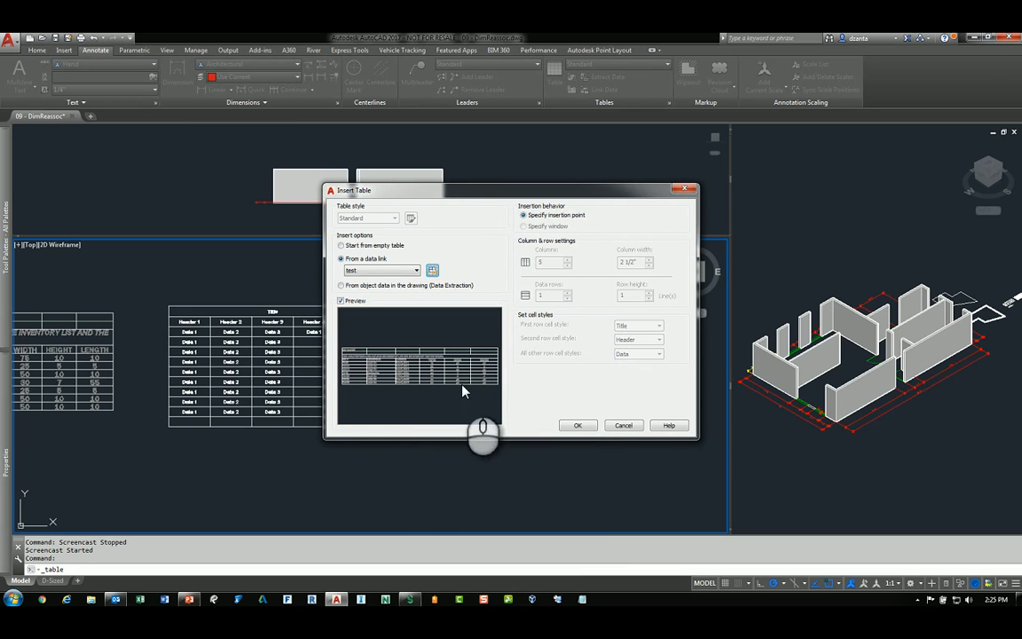
# Step: Place the linked Bin Lookup table in the empty area to the right of the existing Title table
pyautogui.click(577, 425)
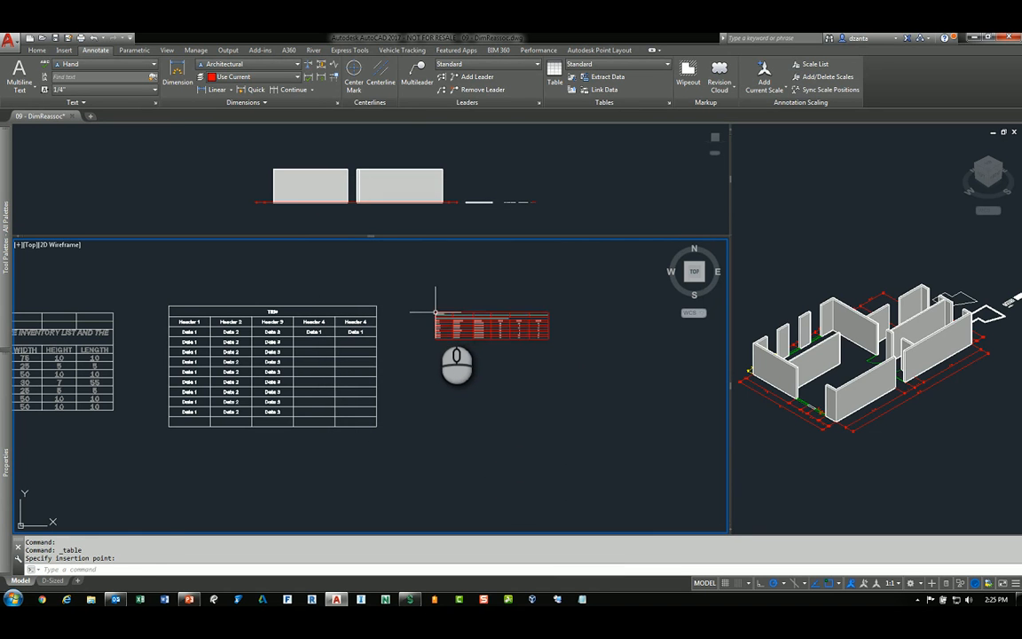
pyautogui.scroll(5, 435, 312)
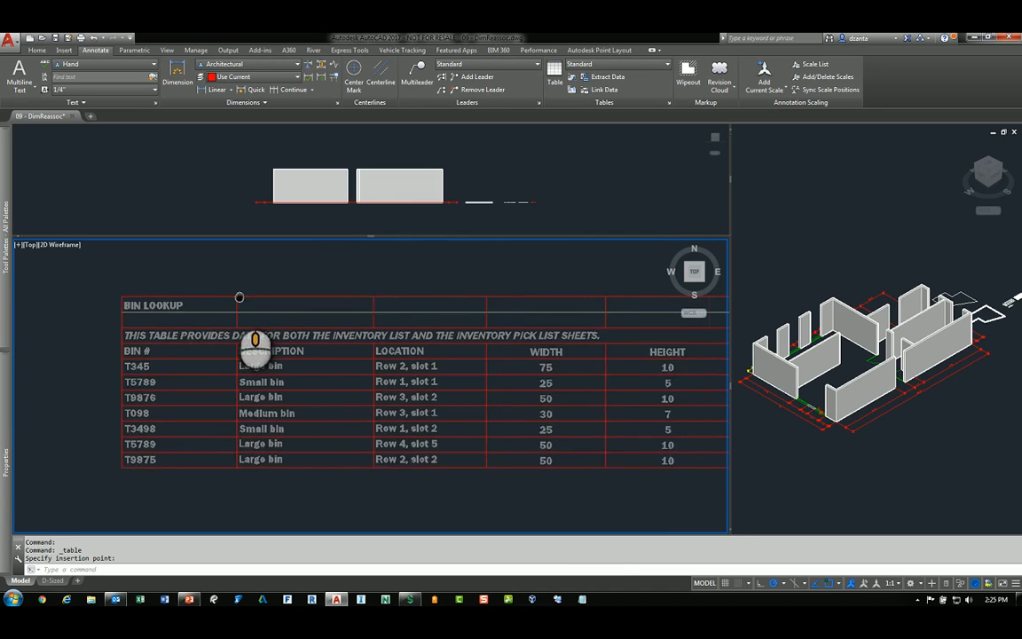
pyautogui.scroll(-4, 239, 297)
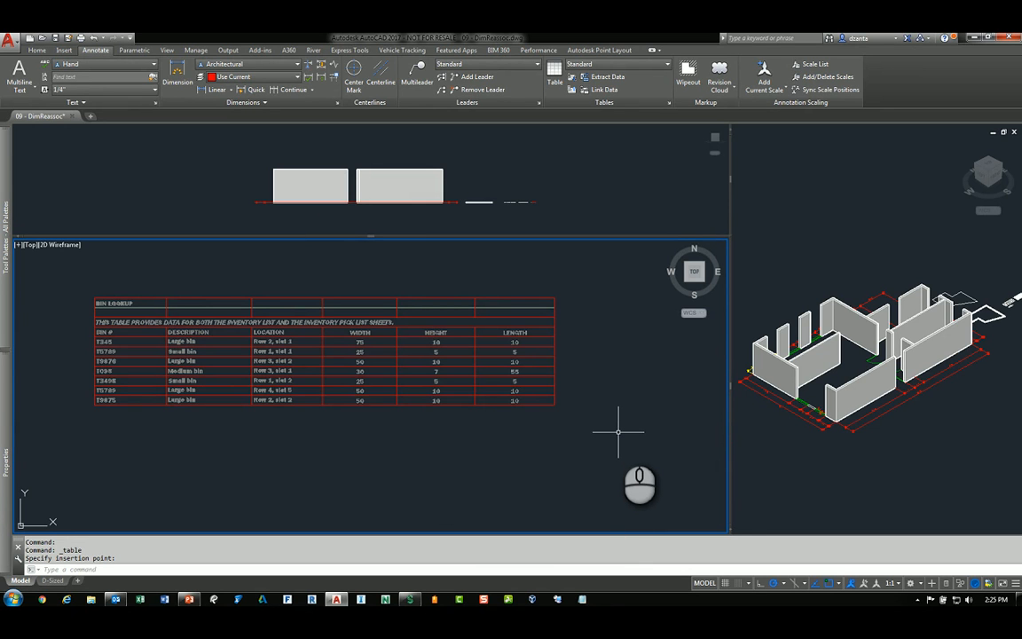
# Step: Export the new Bin Lookup table as the comma-delimited file Table1.csv in the Tips & Tricks folder
pyautogui.click(554, 307)
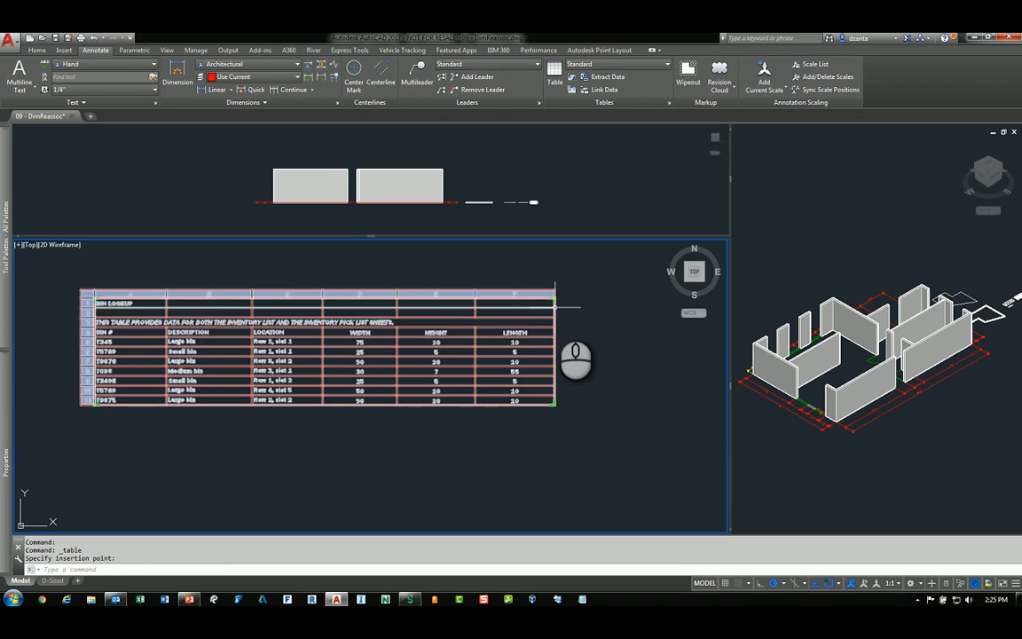
pyautogui.click(555, 306)
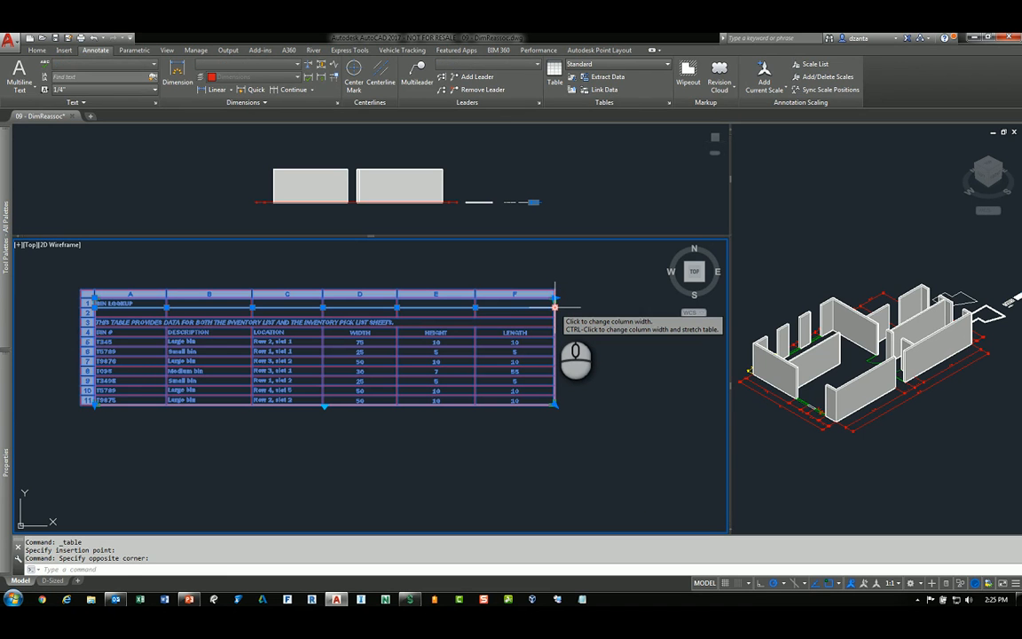
pyautogui.rightClick(555, 307)
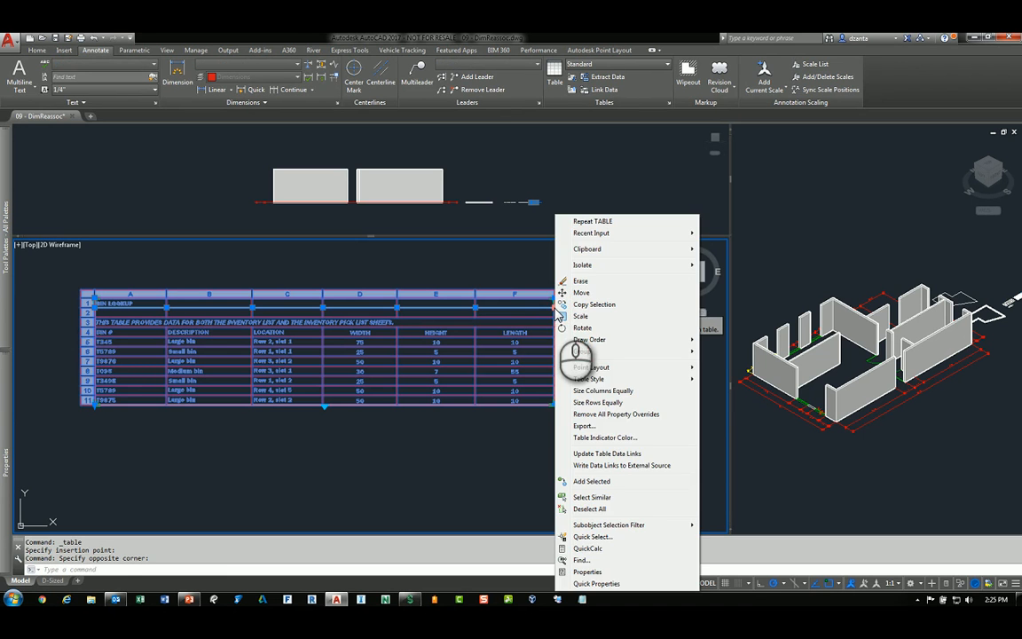
pyautogui.click(616, 427)
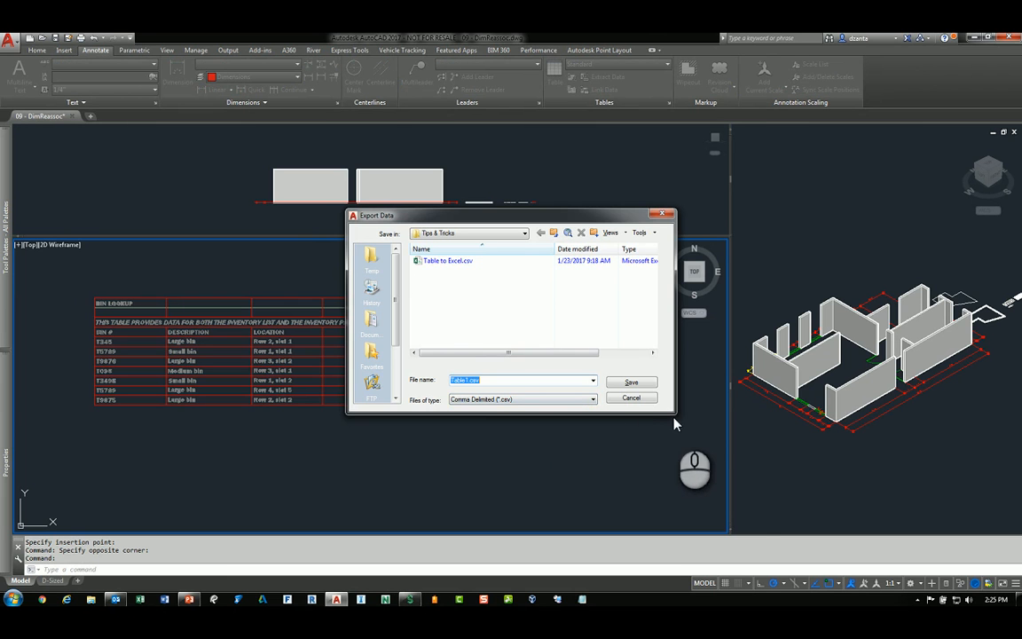
pyautogui.moveTo(673, 414); pyautogui.dragTo(808, 511)
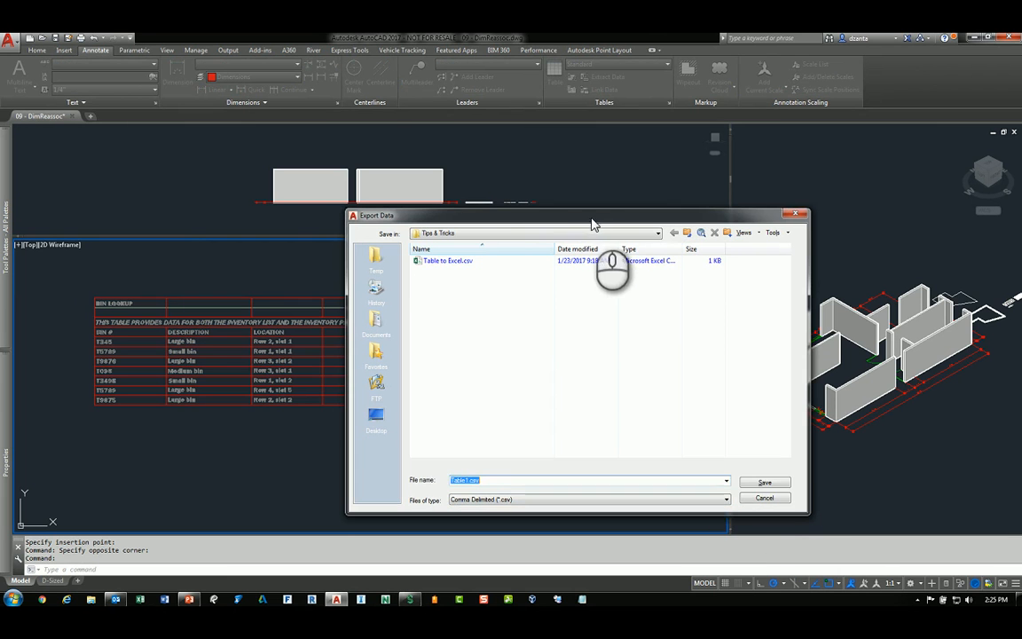
pyautogui.moveTo(590, 217); pyautogui.dragTo(511, 194)
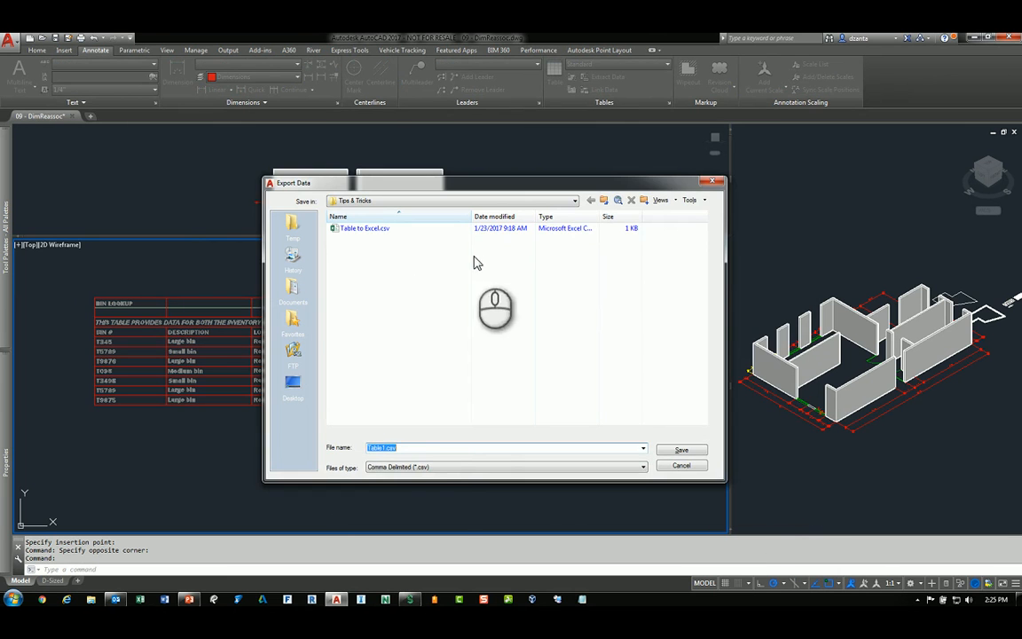
pyautogui.click(538, 468)
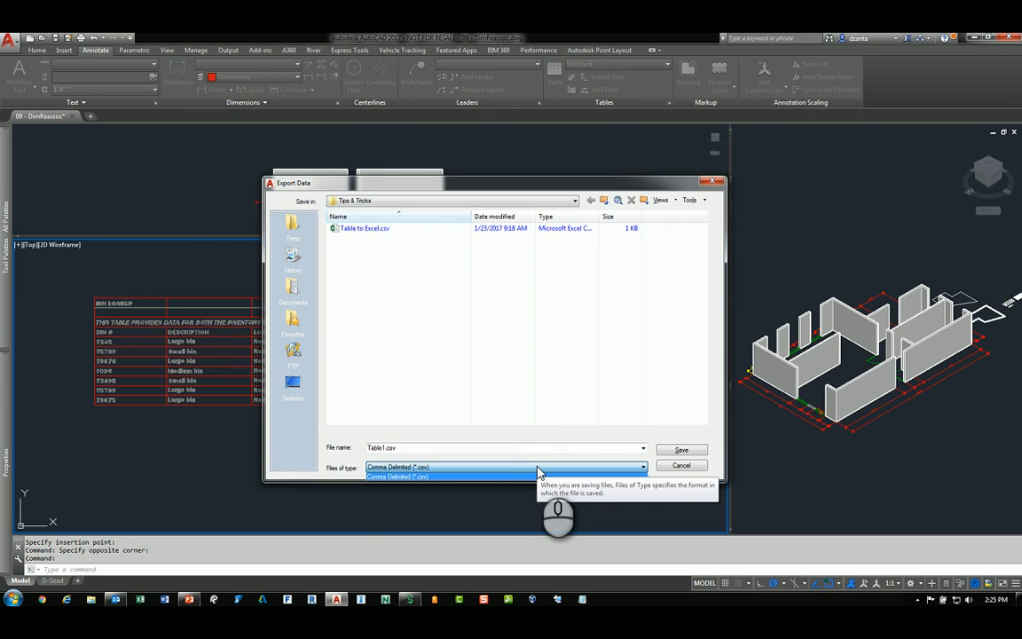
pyautogui.click(539, 470)
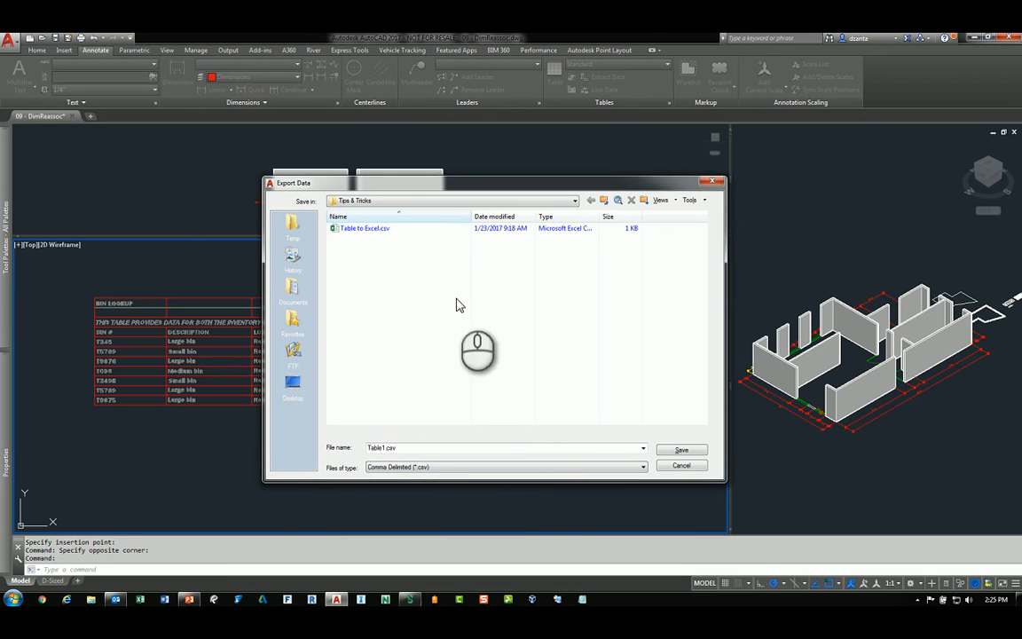
pyautogui.doubleClick(407, 447)
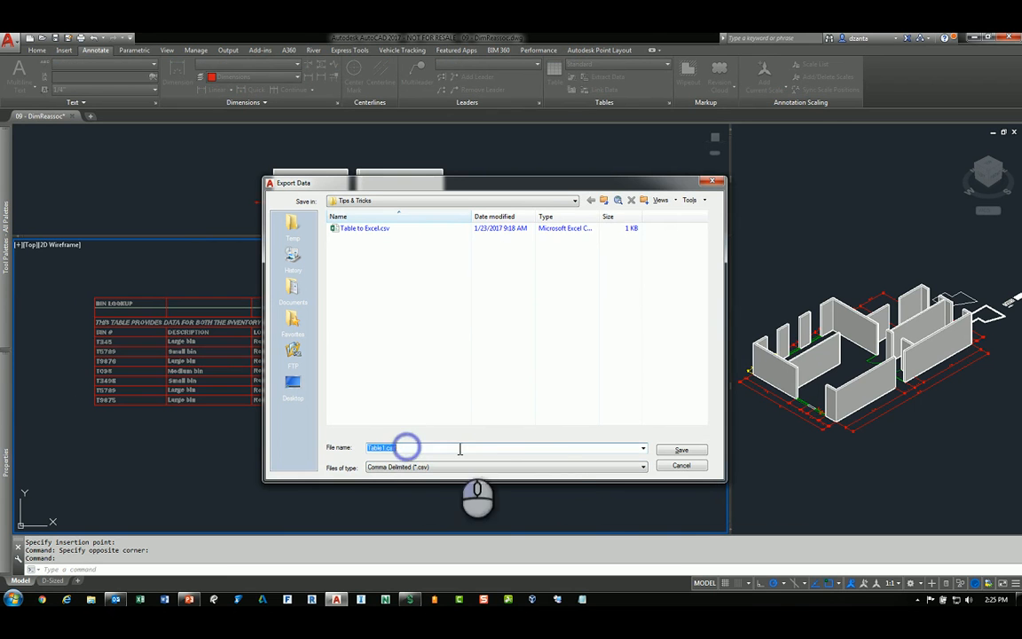
pyautogui.click(681, 453)
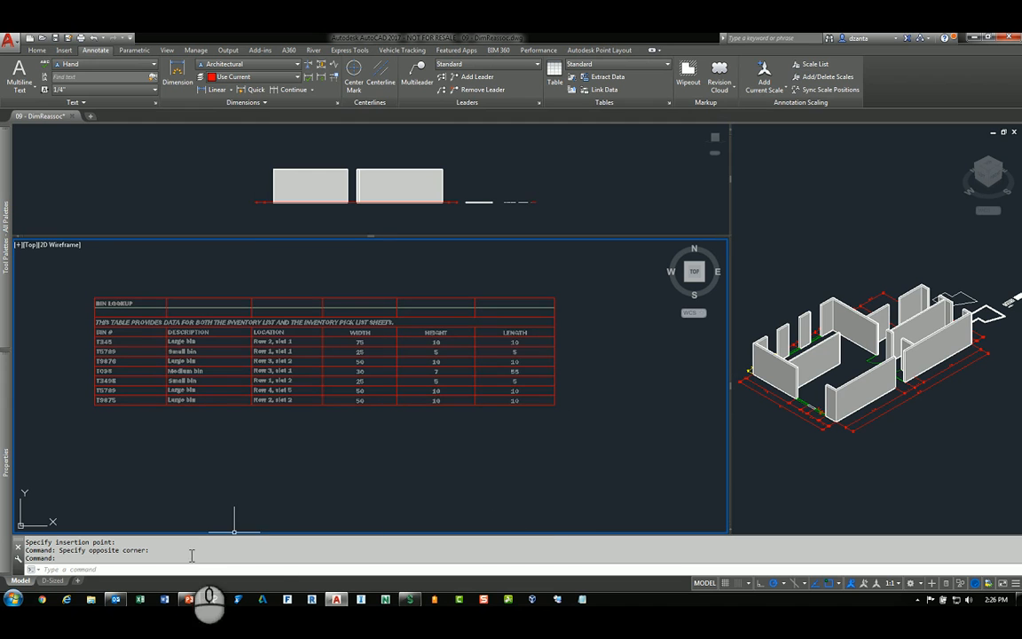
# Step: Switch to Windows Explorer and browse the Portable Backup Drive (F:) to AE-Demo Sets\2017\AutoCAD\Tips & Tricks
pyautogui.click(87, 598)
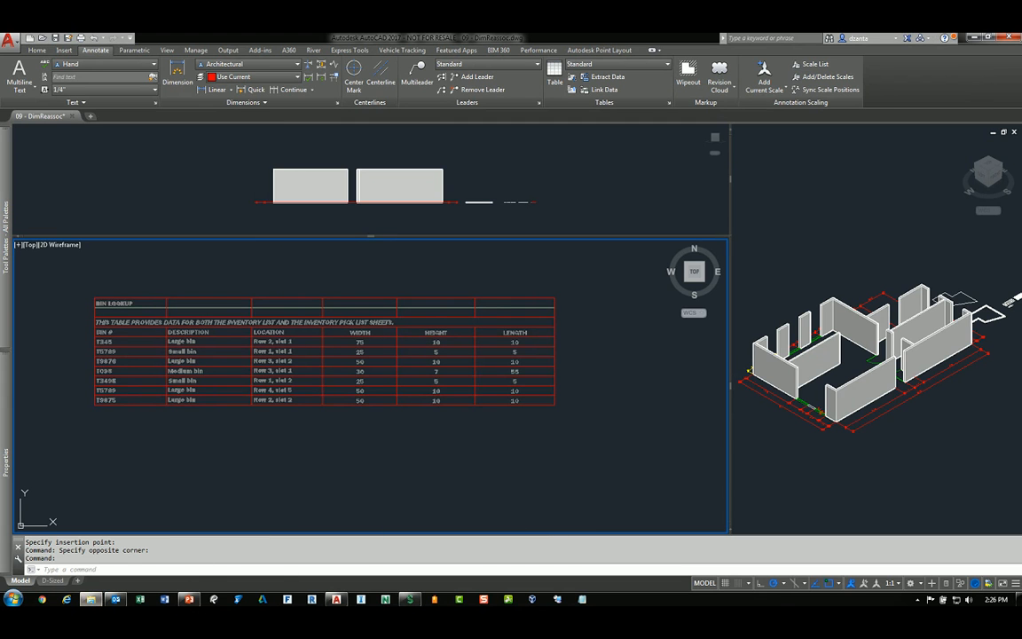
pyautogui.moveTo(1021, 39); pyautogui.dragTo(384, 127)
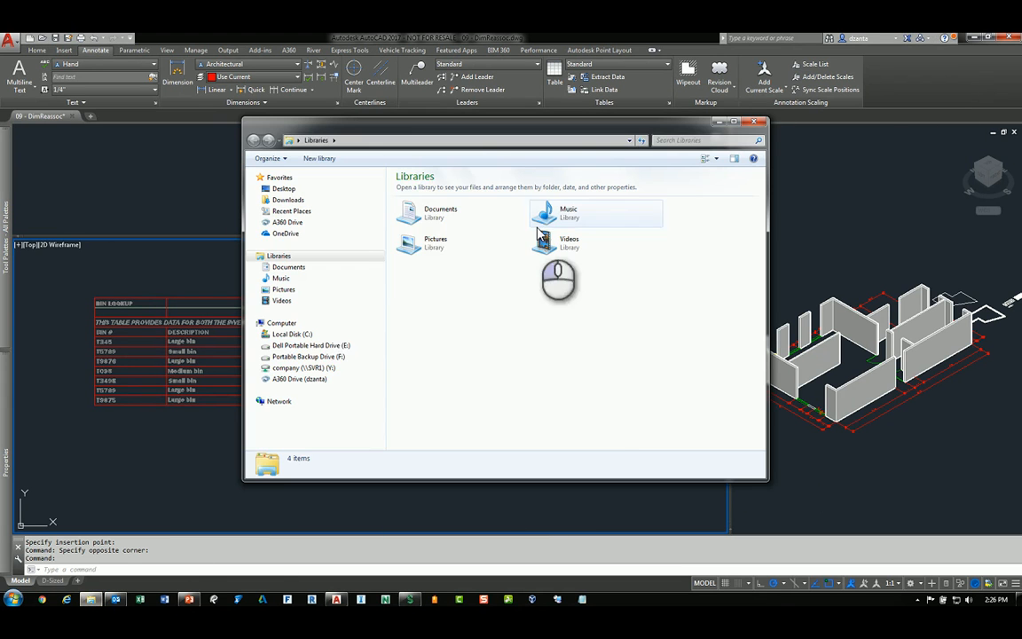
pyautogui.click(335, 356)
pyautogui.doubleClick(427, 222)
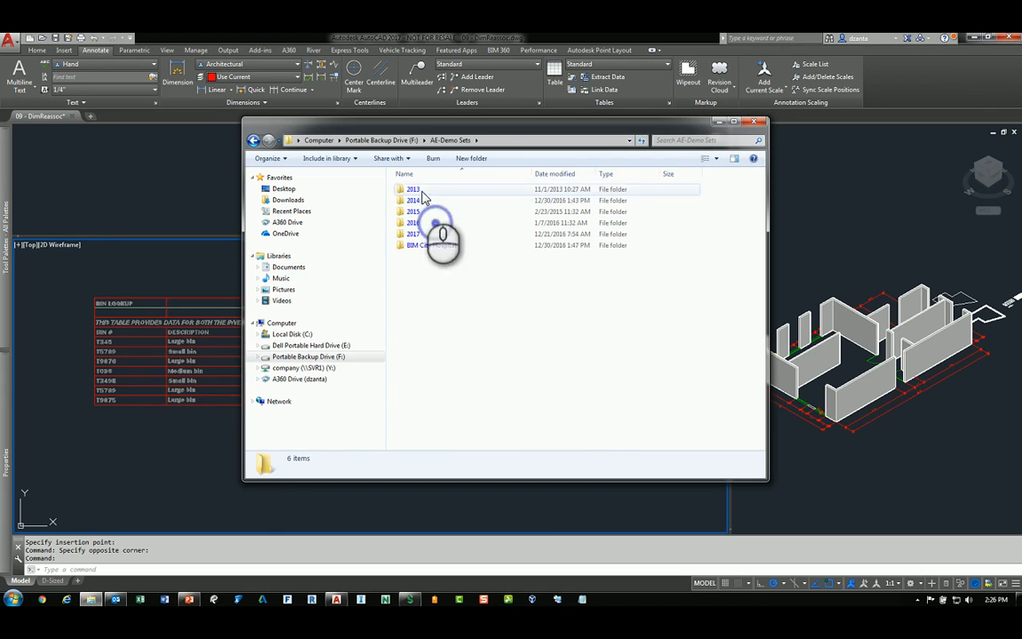
pyautogui.doubleClick(421, 235)
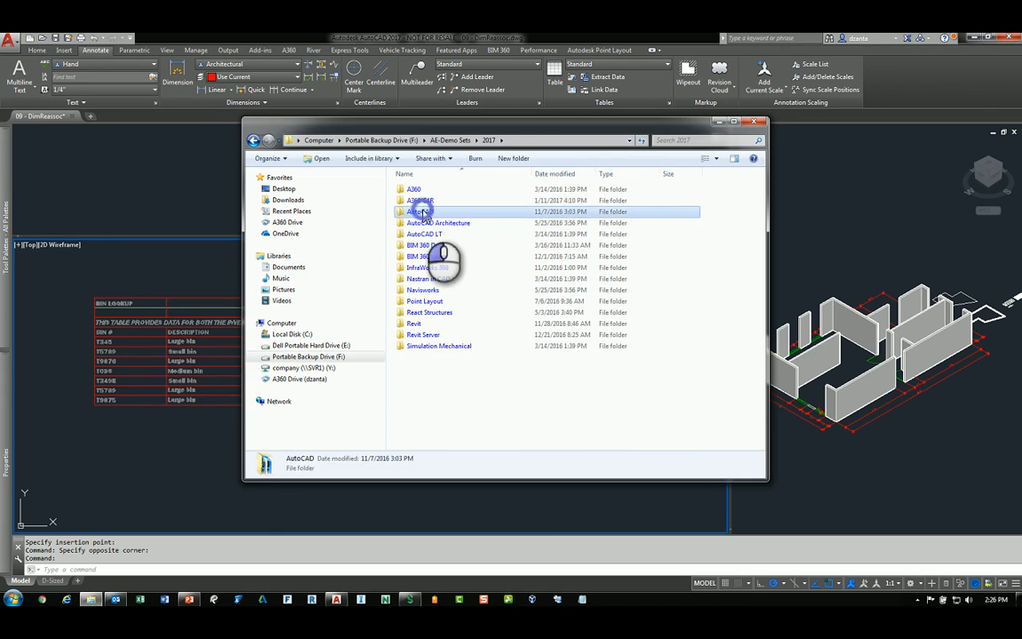
pyautogui.doubleClick(422, 202)
pyautogui.doubleClick(432, 202)
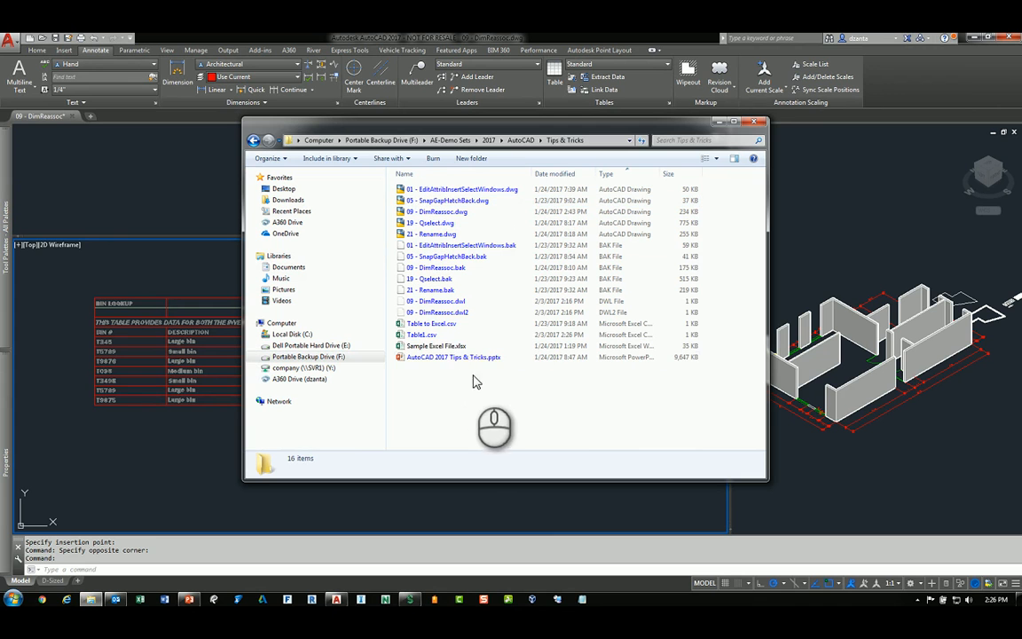
# Step: Open the exported Table1.csv in Excel to examine its contents, and return to AutoCAD with the Explorer window closed
pyautogui.click(433, 335)
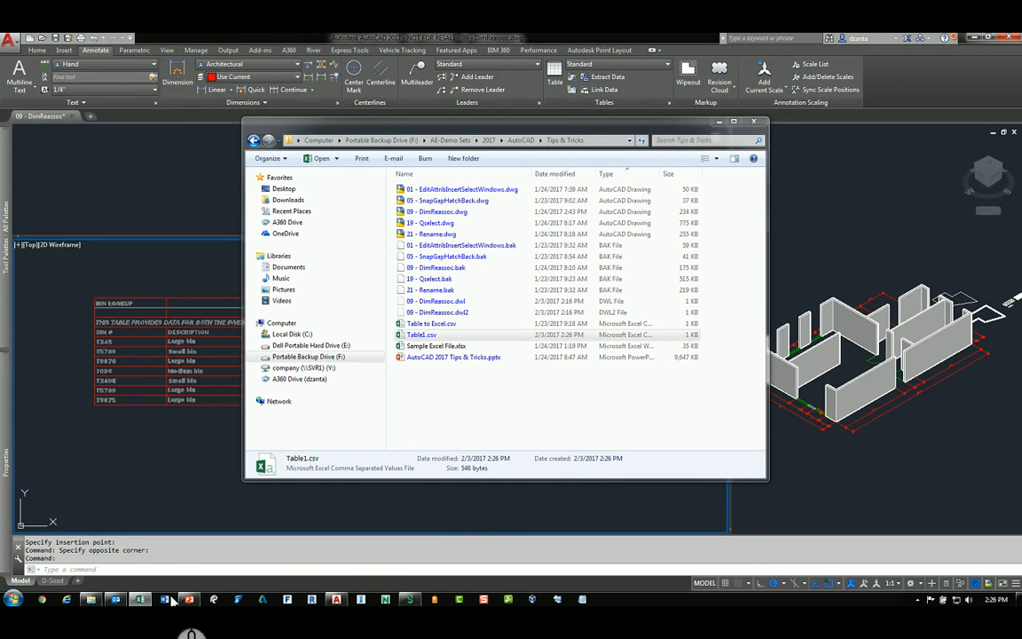
pyautogui.click(143, 598)
pyautogui.click(755, 121)
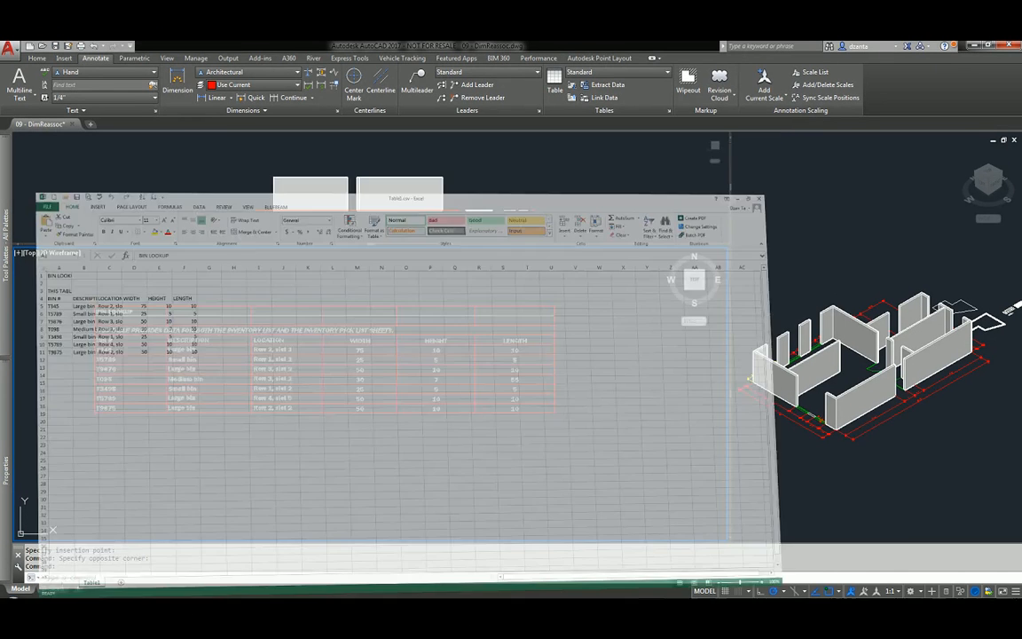
pyautogui.moveTo(46, 146); pyautogui.dragTo(80, 146)
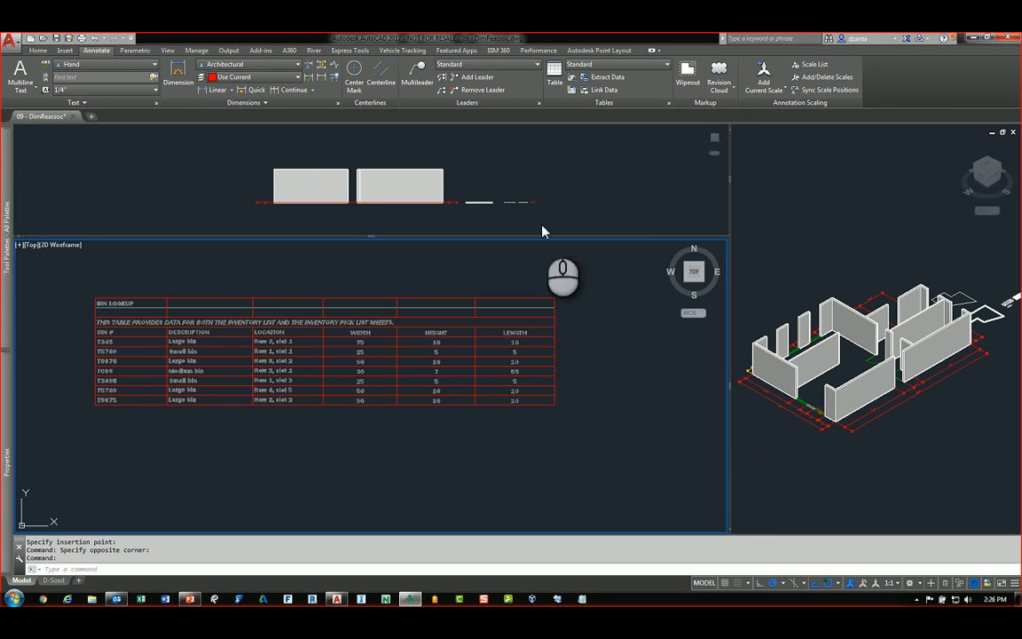
# Step: Examine the standard layouts for new viewports in the Viewports dialog, and leave it without applying any
pyautogui.click(170, 50)
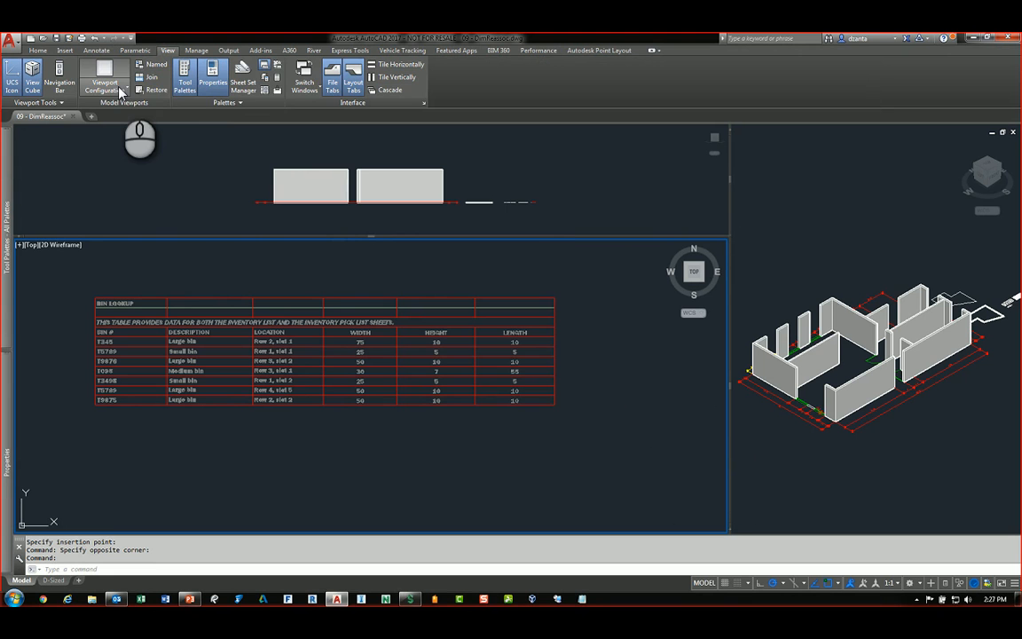
pyautogui.click(151, 65)
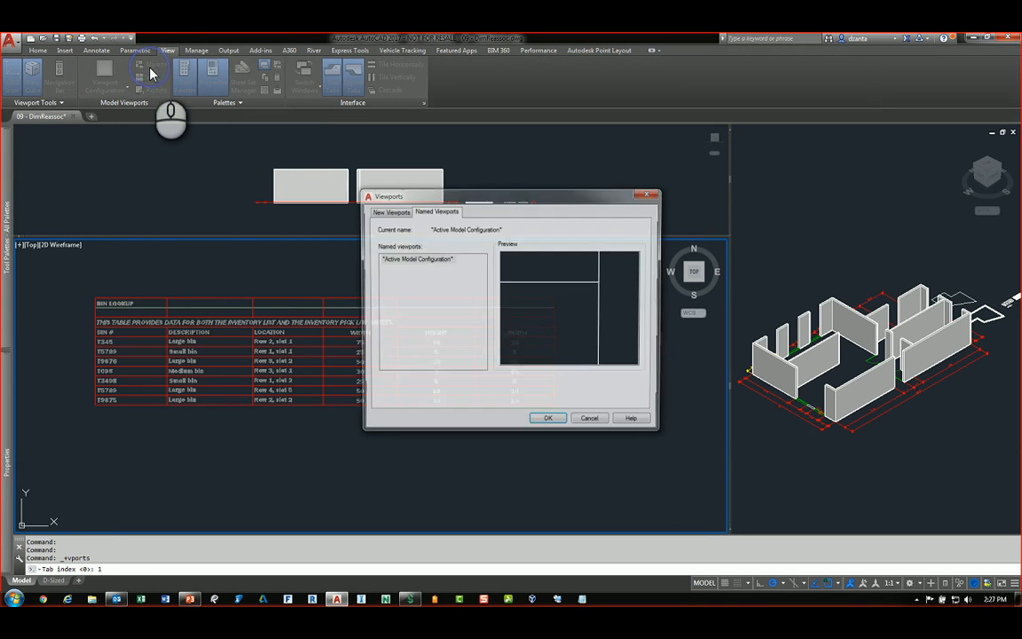
pyautogui.click(380, 211)
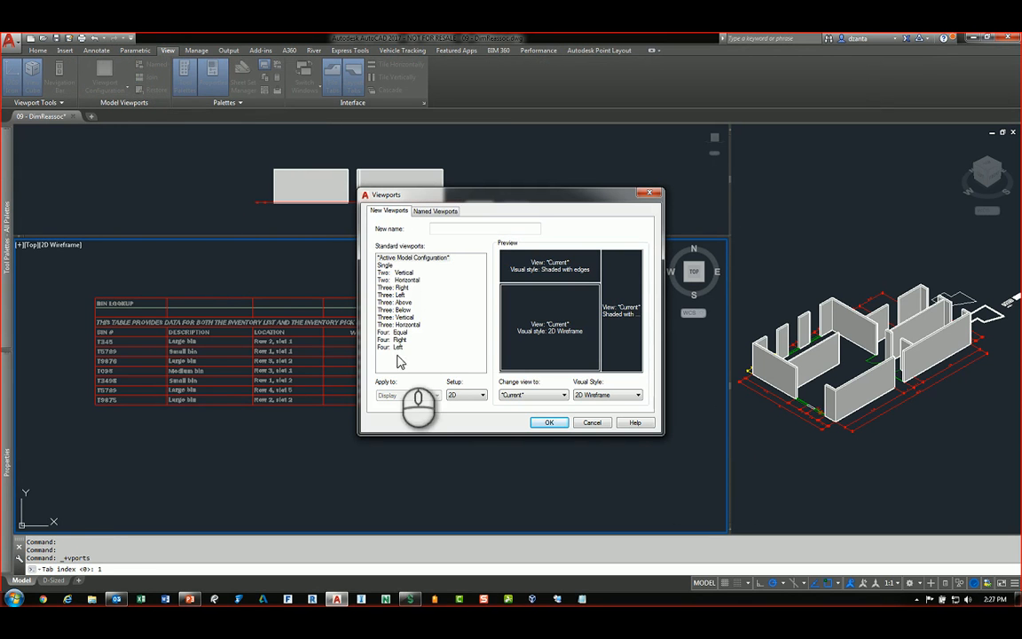
pyautogui.click(592, 423)
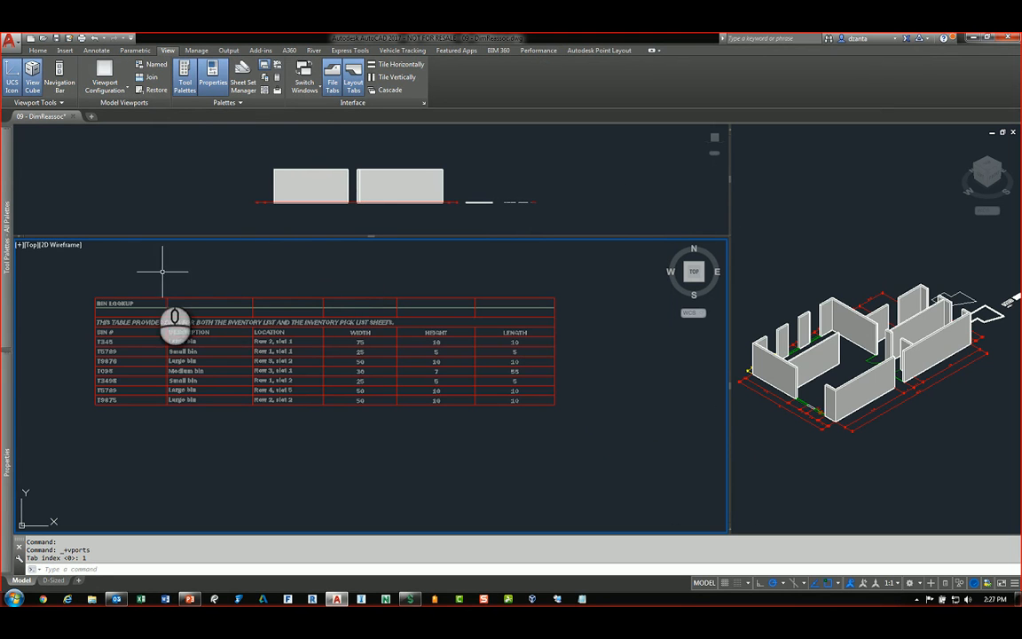
# Step: Switch model space to the Single viewport configuration, and split it into the Three: Left configuration
pyautogui.click(22, 246)
pyautogui.moveTo(82, 271)
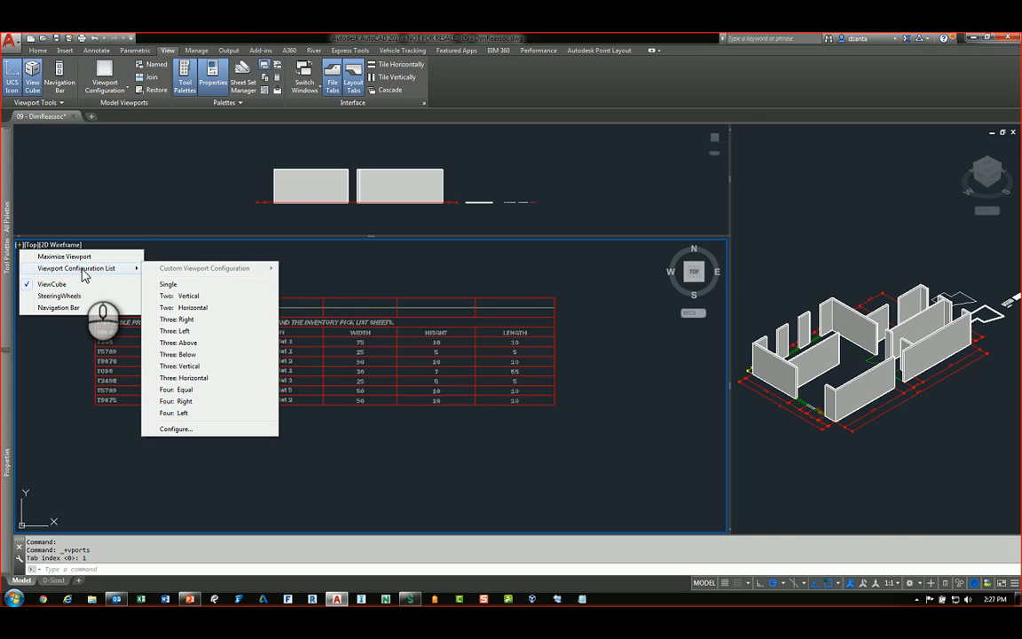
pyautogui.click(174, 284)
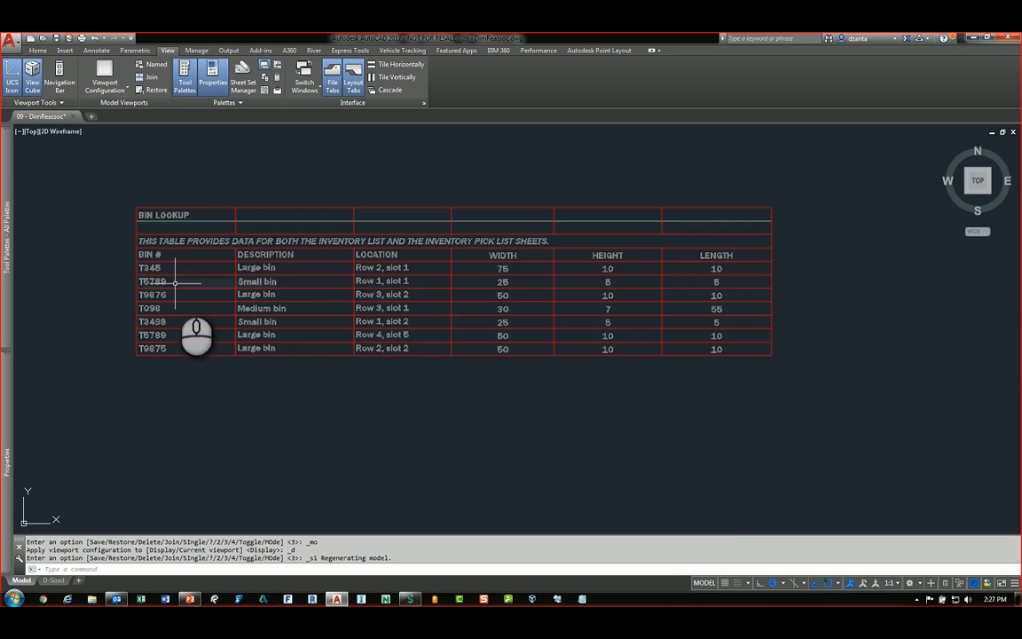
pyautogui.click(19, 131)
pyautogui.click(98, 157)
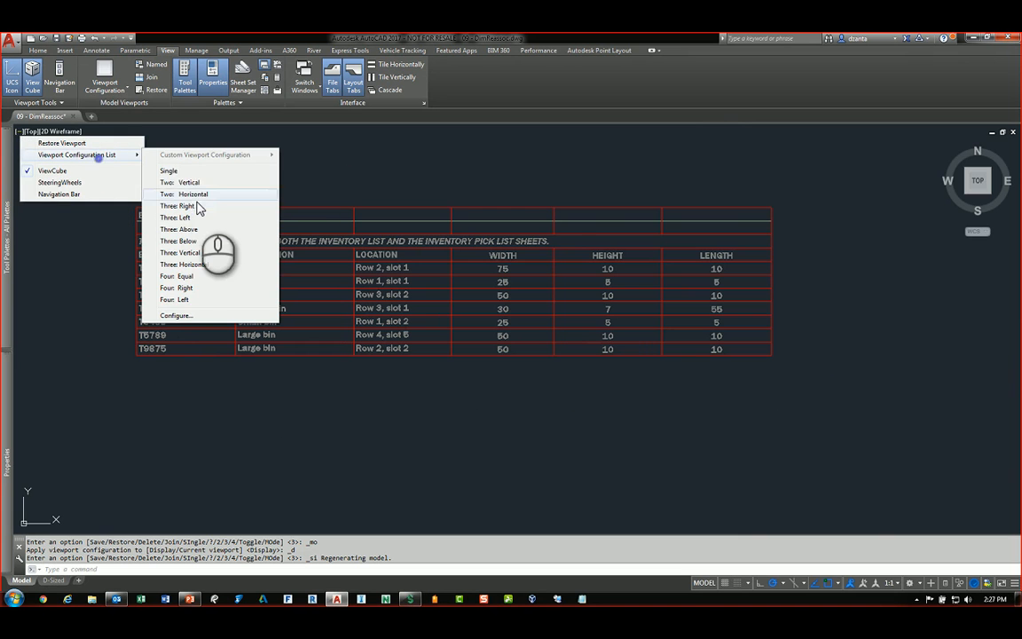
pyautogui.click(178, 218)
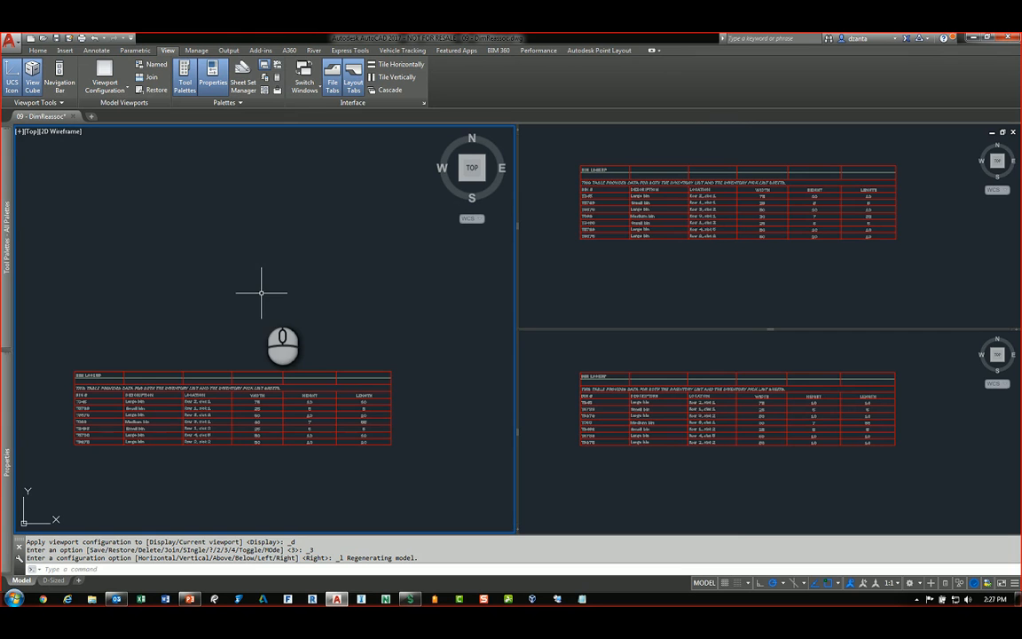
pyautogui.click(19, 132)
pyautogui.moveTo(55, 154)
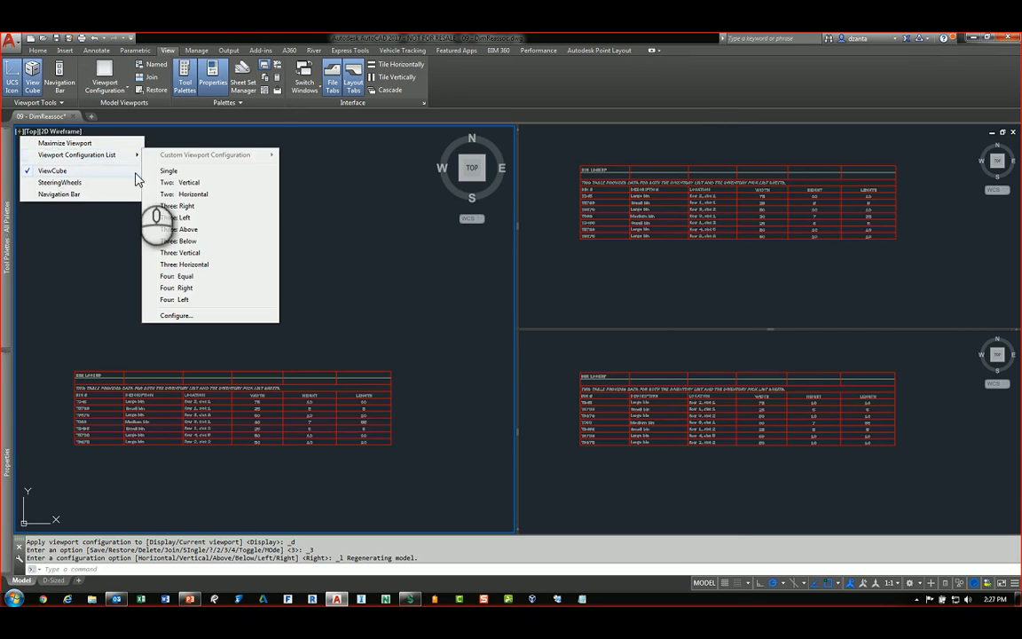
pyautogui.click(187, 141)
# Step: Choose the Three: Above layout for new viewports in the Viewports dialog and set its upper viewport's visual style to Hidden
pyautogui.click(149, 64)
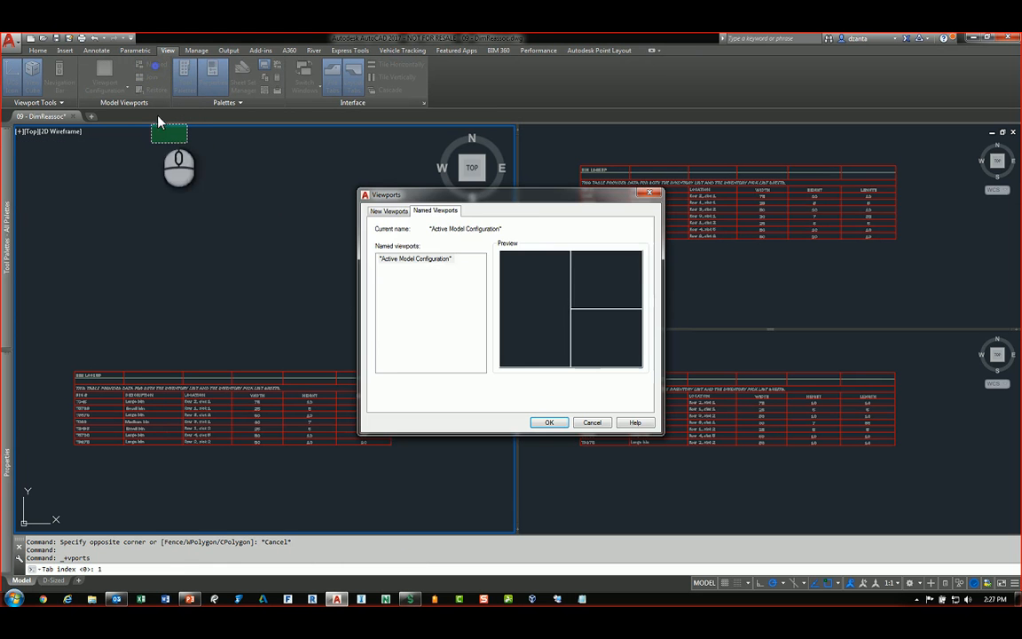
pyautogui.click(389, 211)
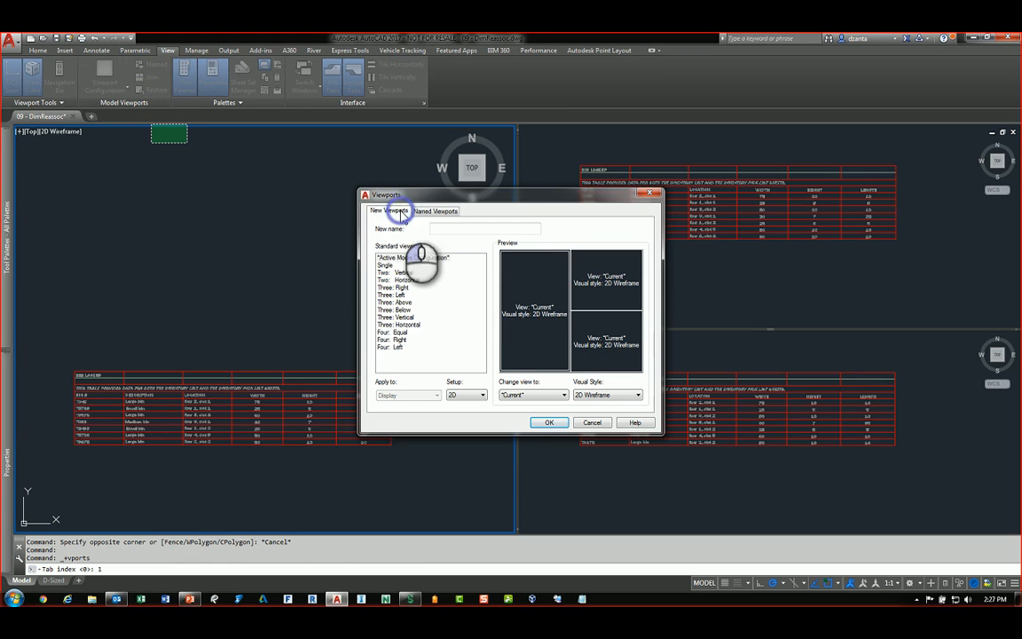
pyautogui.click(395, 303)
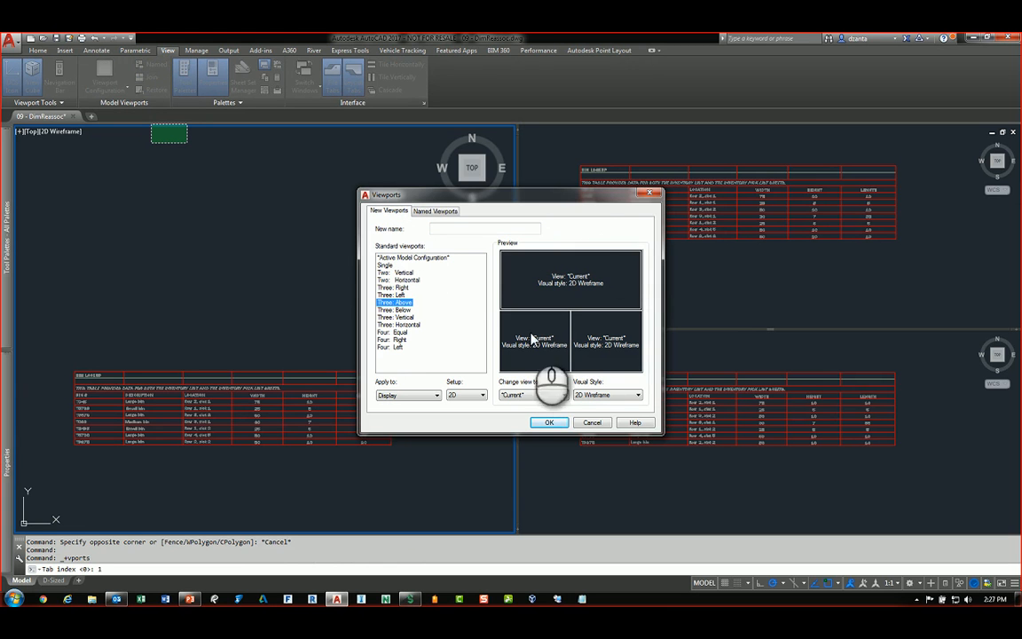
pyautogui.click(550, 355)
pyautogui.click(600, 348)
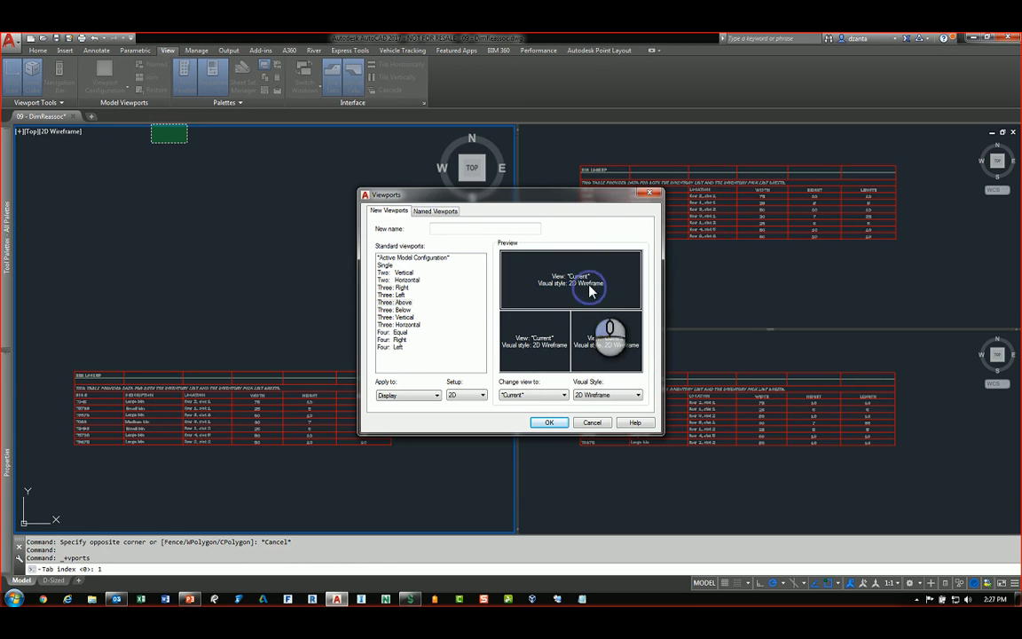
pyautogui.click(611, 394)
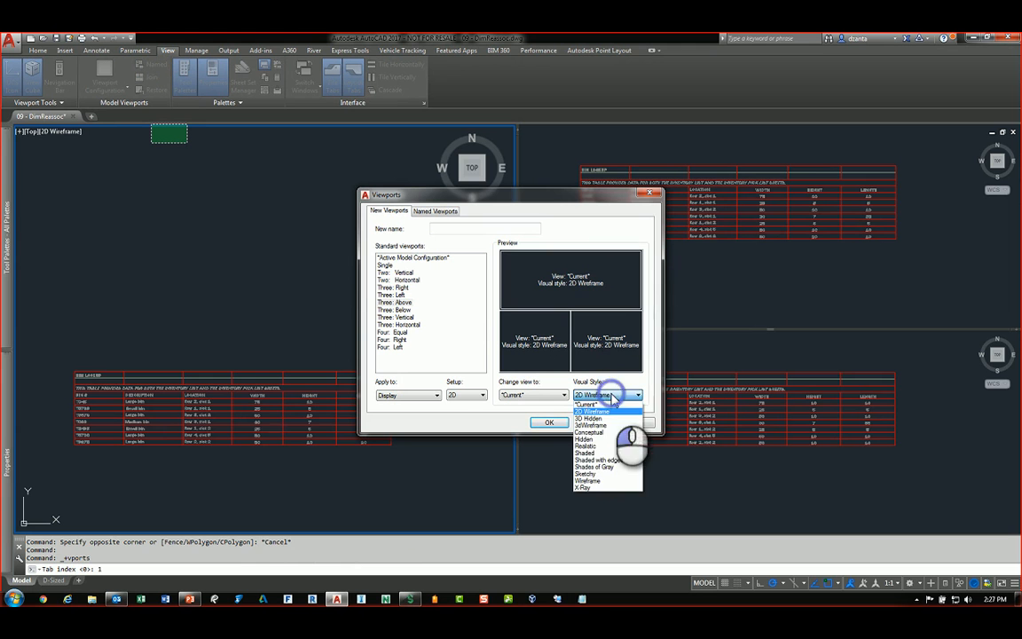
pyautogui.click(599, 440)
# Step: Use the 3D setup, give the lower-left viewport the Bottom view in 2D Wireframe, and apply the viewport configuration
pyautogui.click(519, 347)
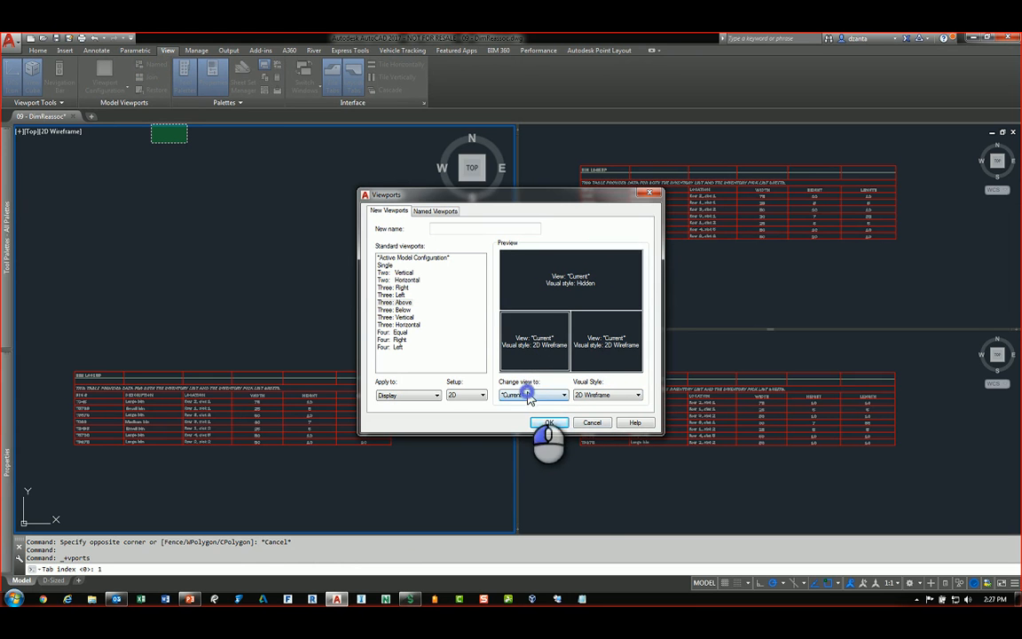
pyautogui.click(469, 395)
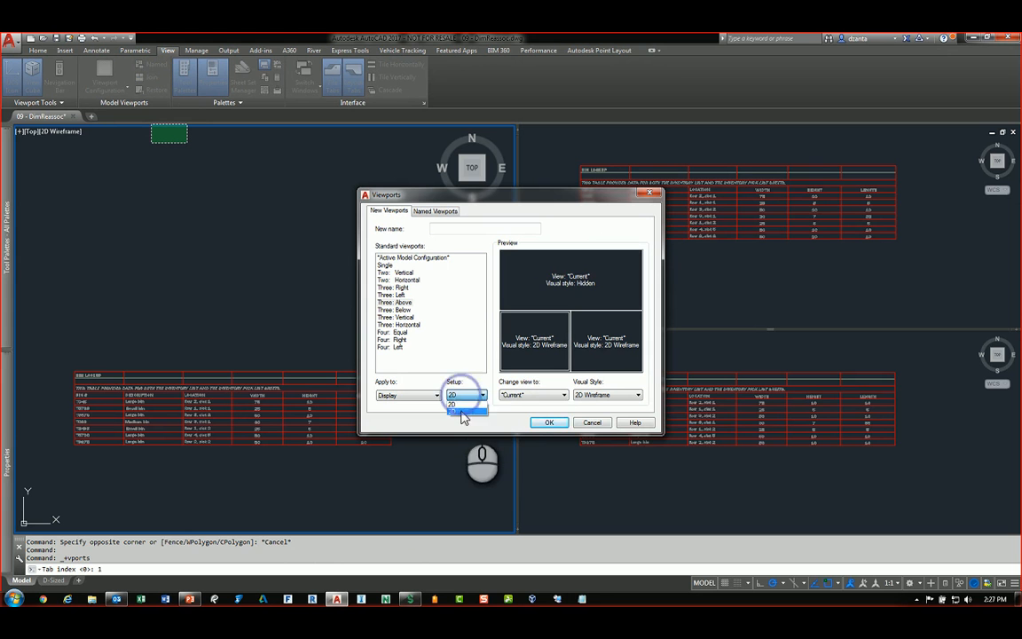
pyautogui.click(462, 413)
pyautogui.click(533, 395)
pyautogui.click(513, 426)
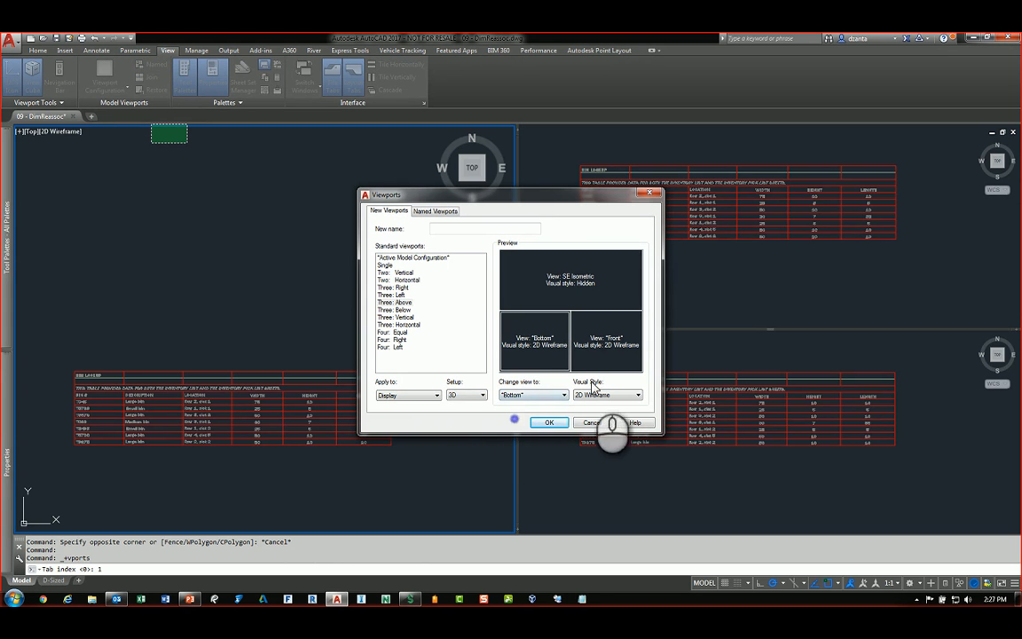
pyautogui.click(607, 395)
pyautogui.click(590, 410)
pyautogui.click(550, 422)
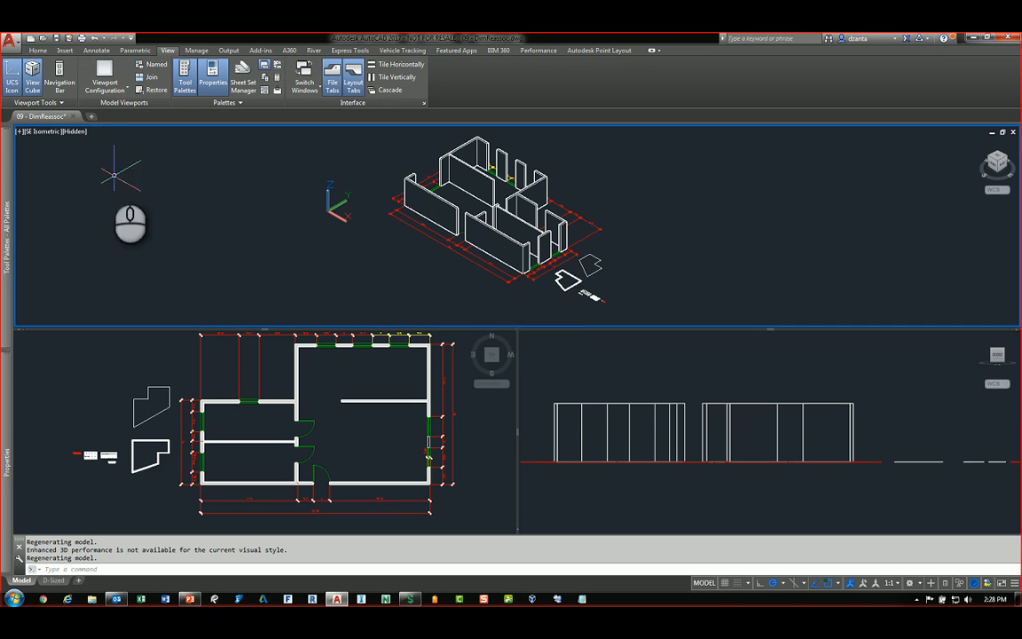
# Step: Return model space to a Single viewport showing the SE Isometric view
pyautogui.click(19, 131)
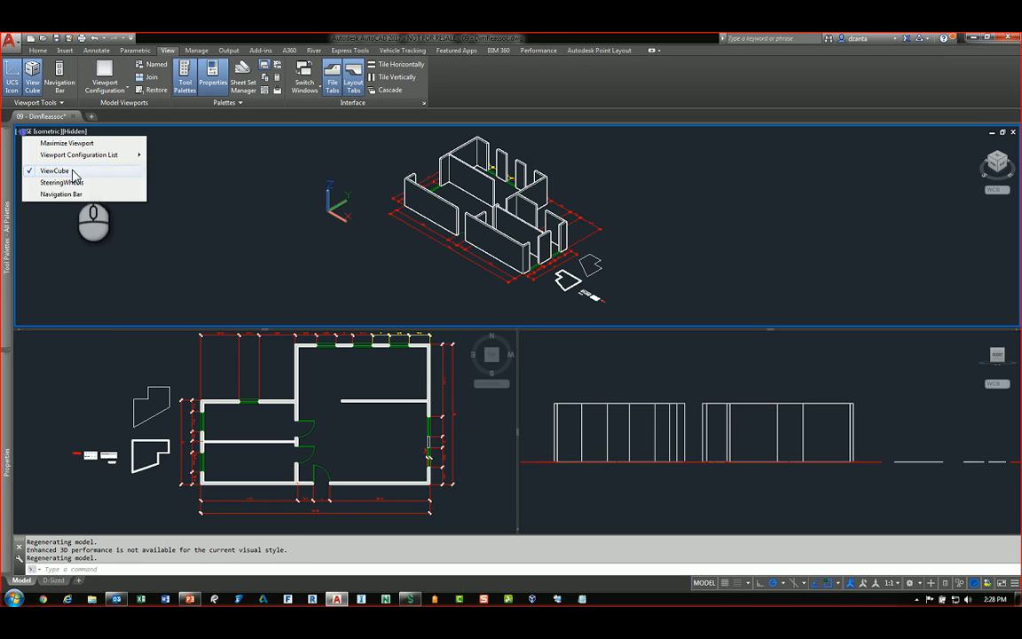
pyautogui.click(80, 157)
pyautogui.click(190, 170)
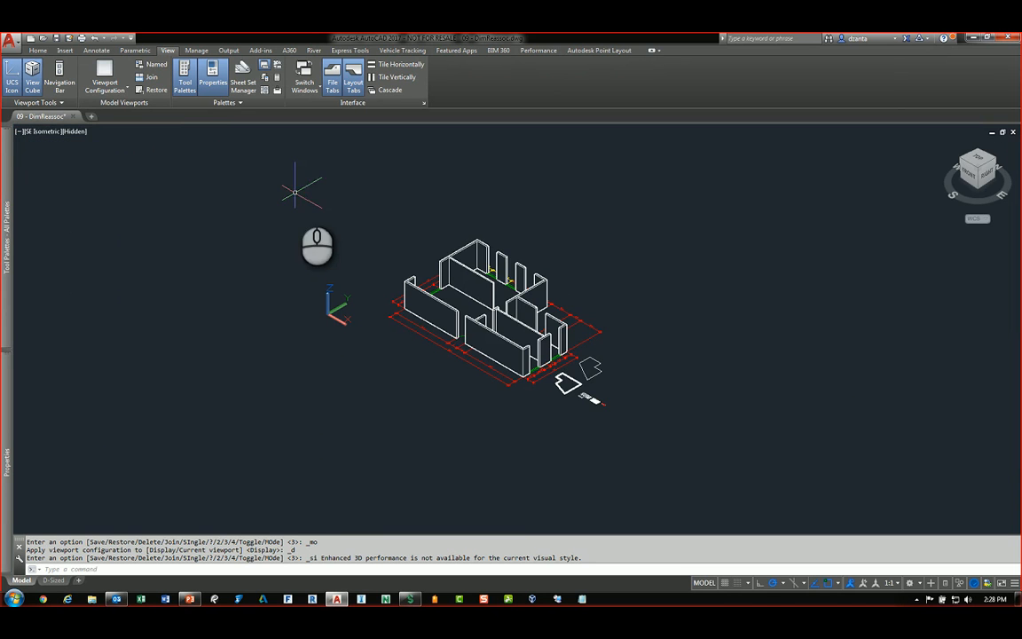
# Step: Add the Workspace selector to the Quick Access Toolbar
pyautogui.click(38, 50)
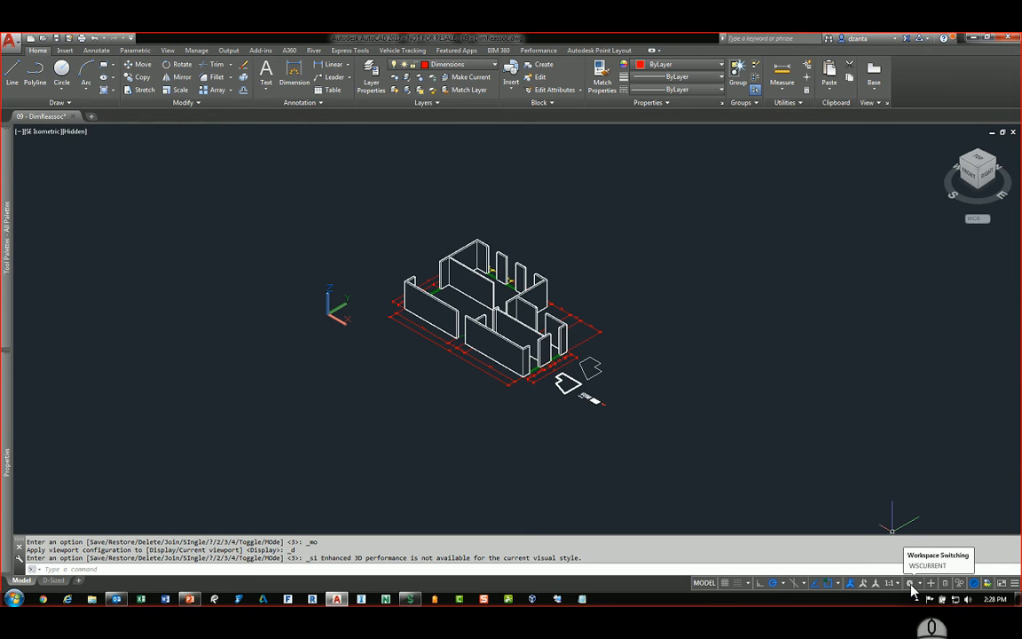
pyautogui.click(131, 39)
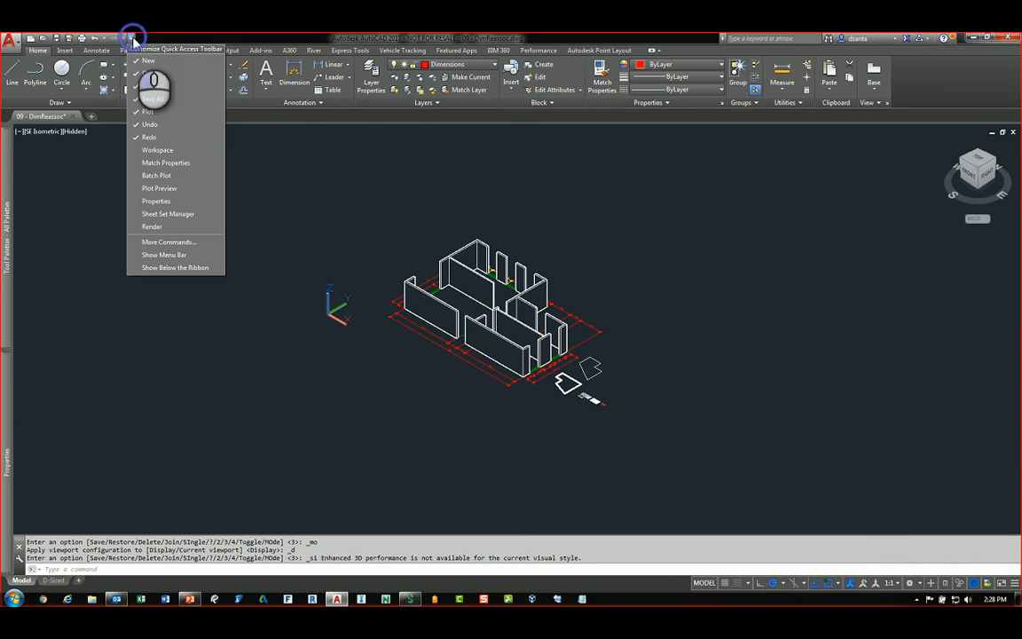
pyautogui.click(156, 150)
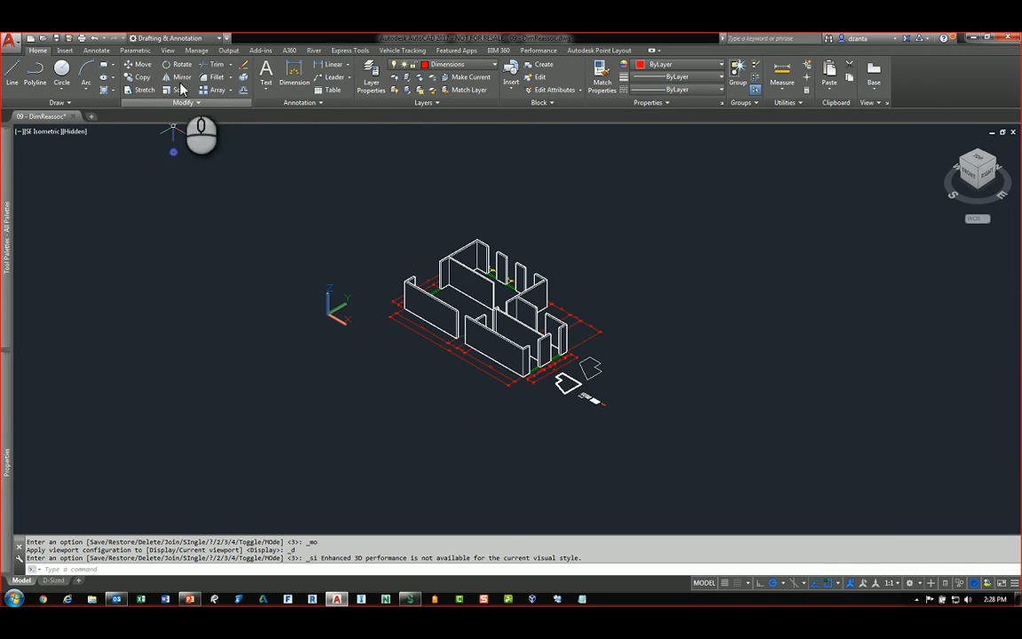
# Step: Examine the menu order and save options in Workspace Settings, and leave the dialog without changes
pyautogui.click(220, 39)
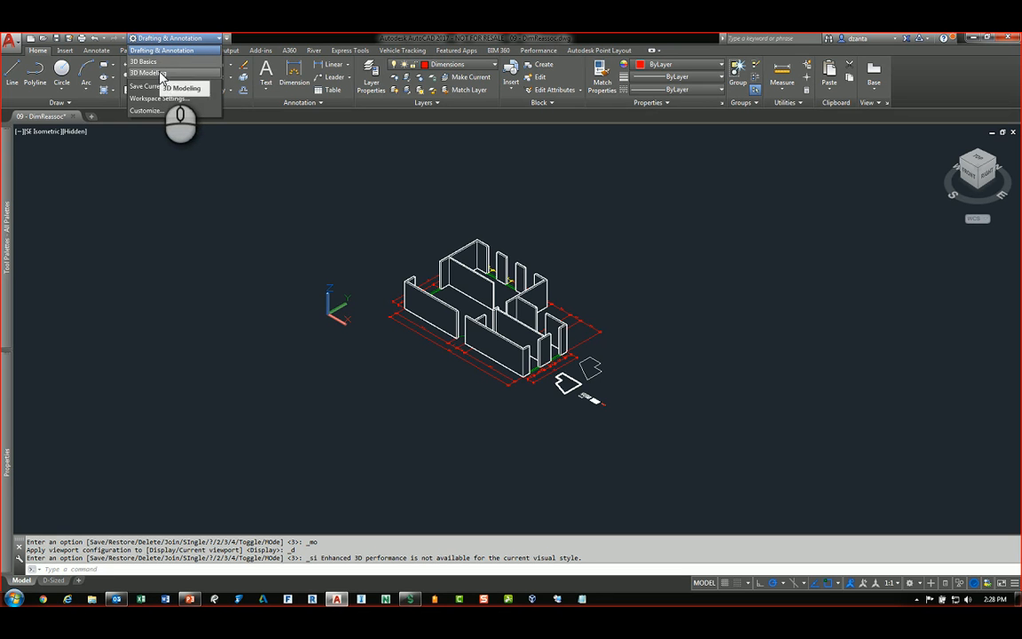
pyautogui.click(163, 100)
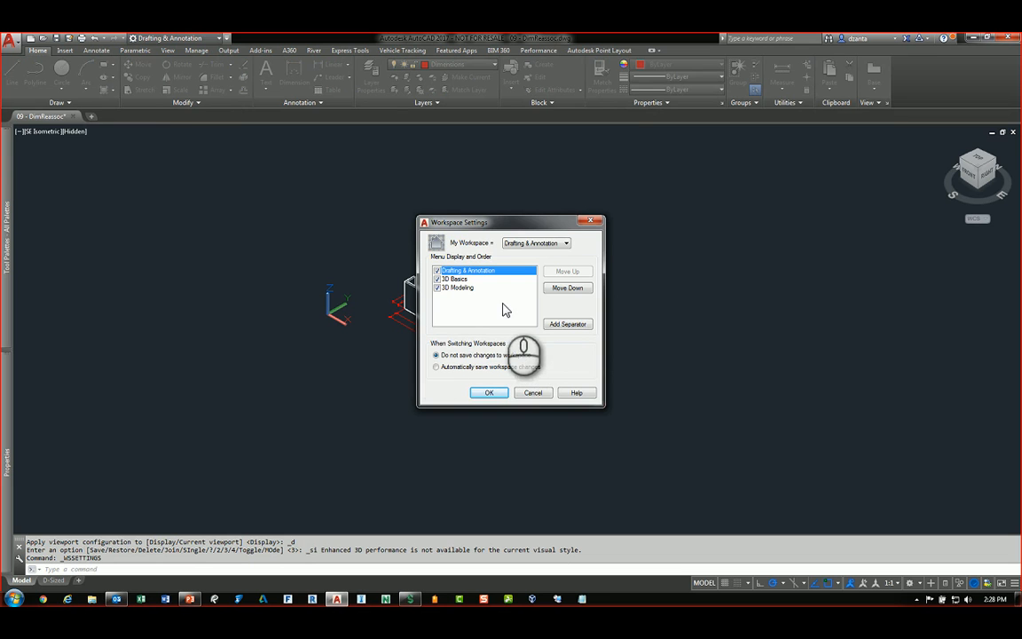
pyautogui.click(535, 393)
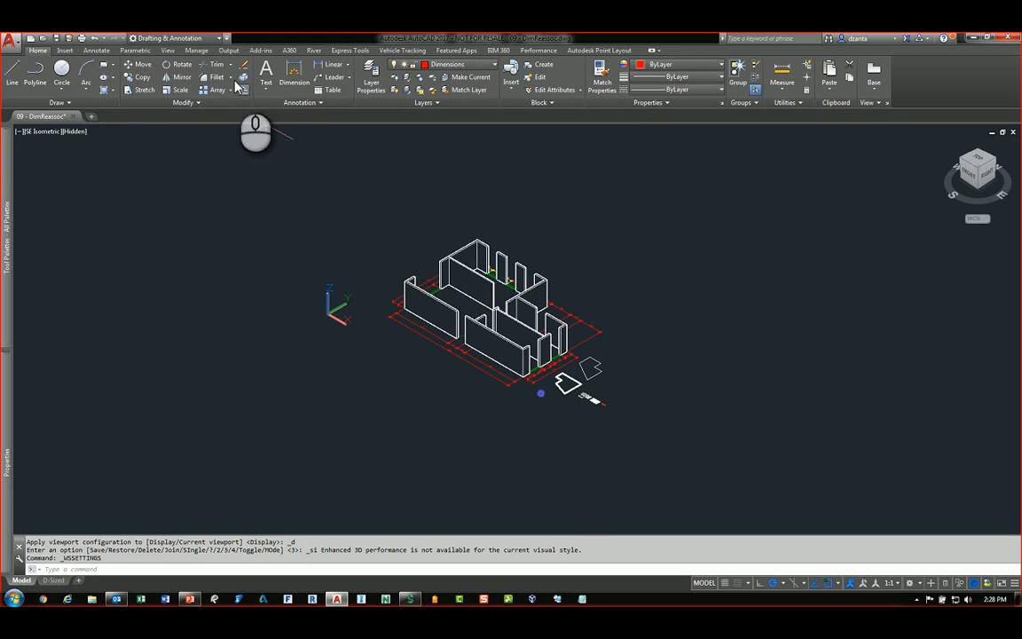
# Step: Examine the options for the 3D Basics workspace in Customize User Interface, and exit discarding unsaved changes
pyautogui.click(202, 38)
pyautogui.click(179, 111)
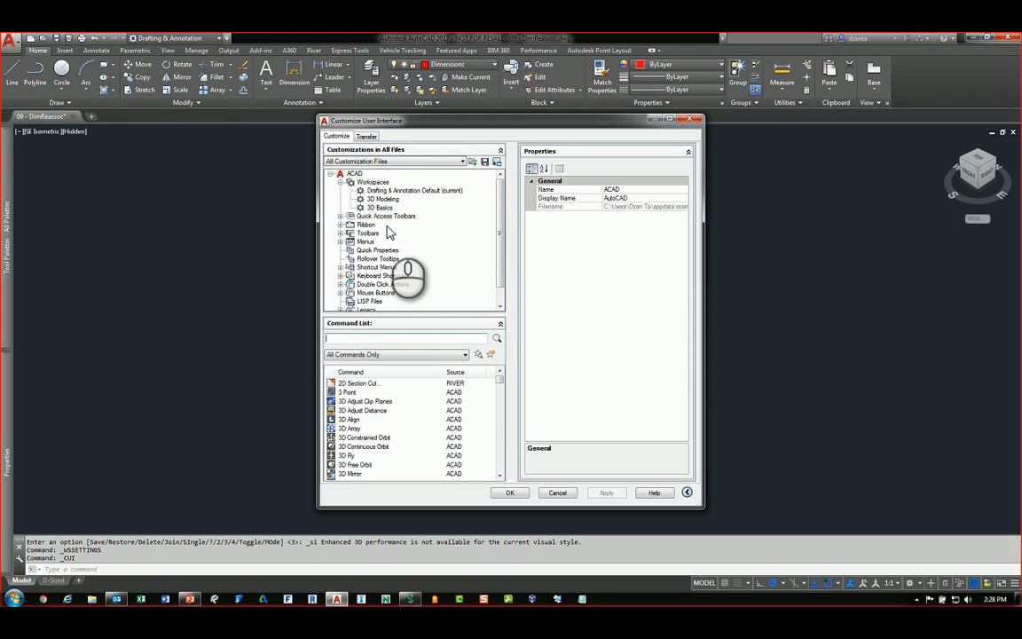
pyautogui.click(380, 208)
pyautogui.rightClick(382, 209)
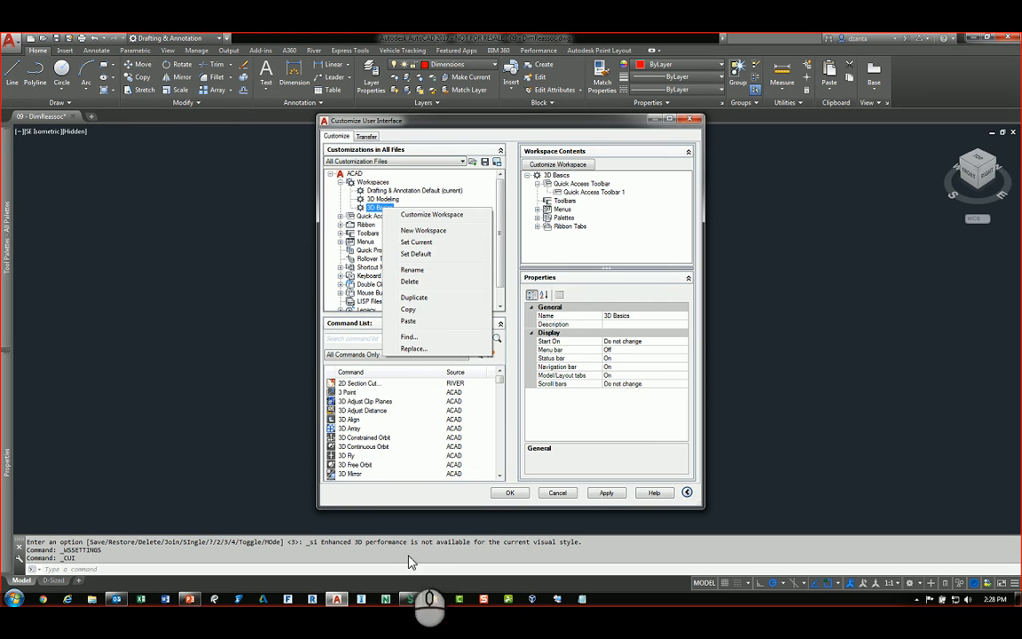
pyautogui.click(410, 599)
pyautogui.click(689, 118)
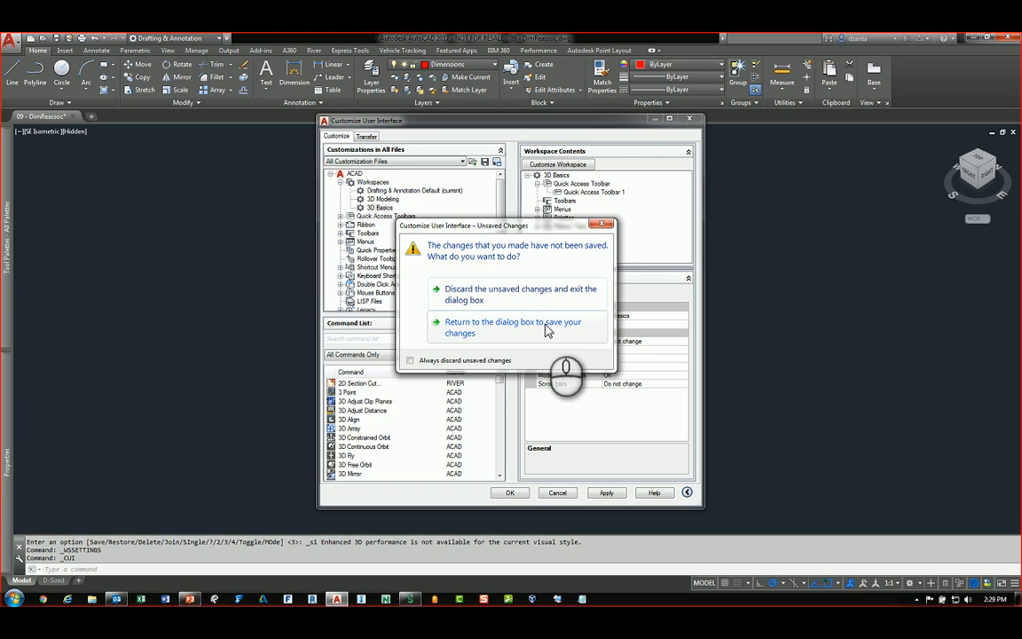
pyautogui.click(497, 293)
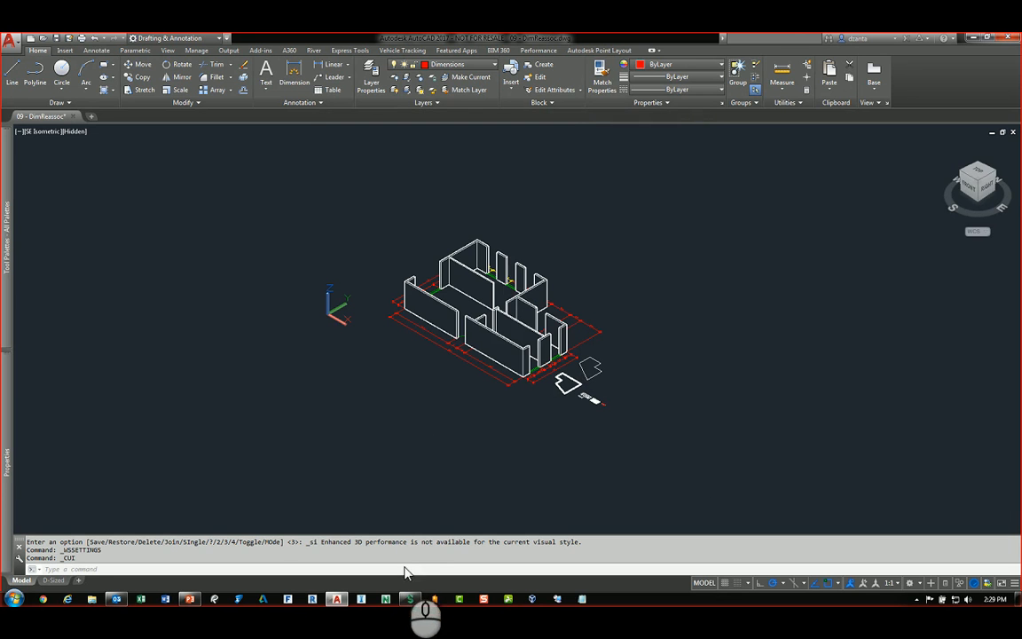
# Step: Add a new profile named test to the available profiles in the Options dialog
pyautogui.rightClick(405, 572)
pyautogui.click(442, 556)
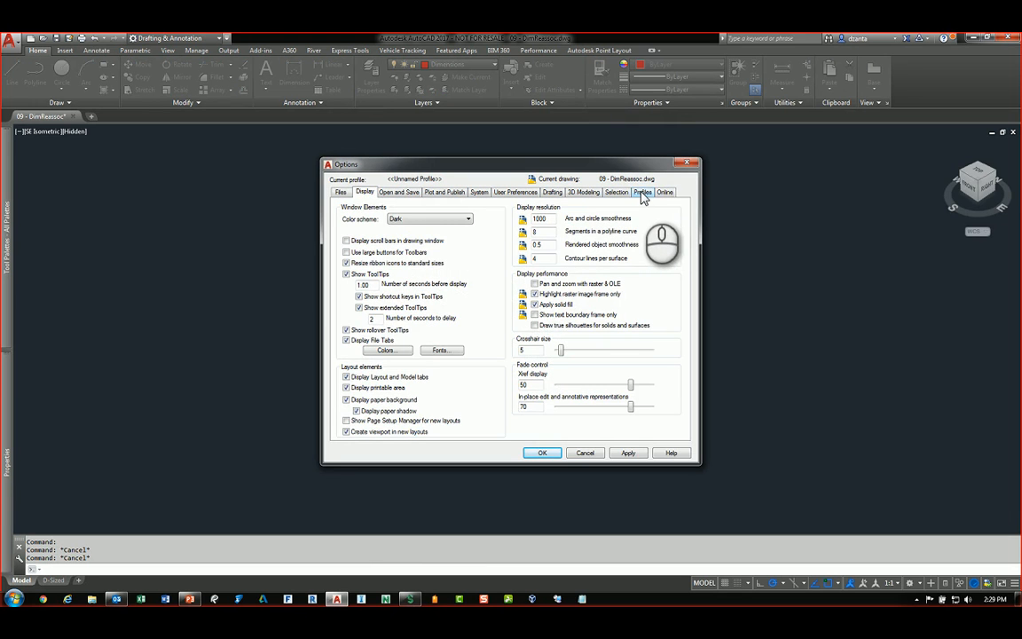
pyautogui.click(642, 193)
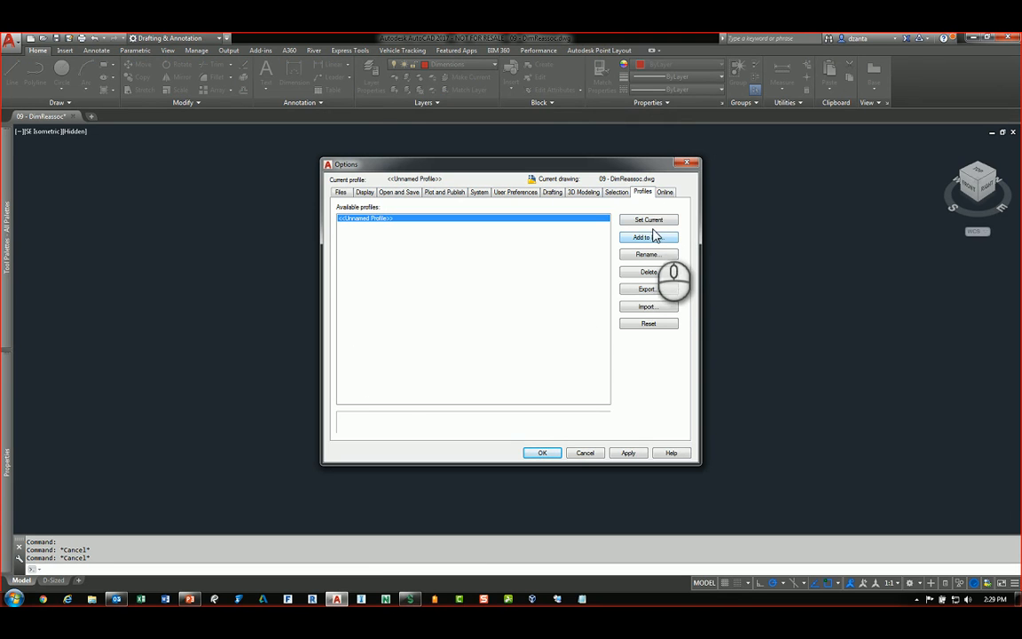
pyautogui.click(650, 237)
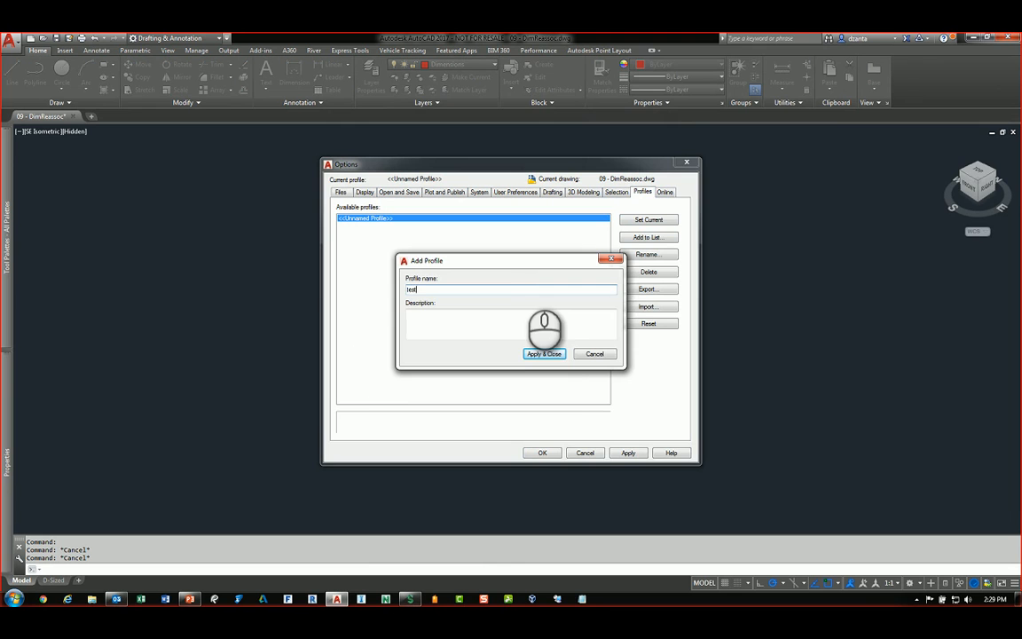
pyautogui.click(543, 353)
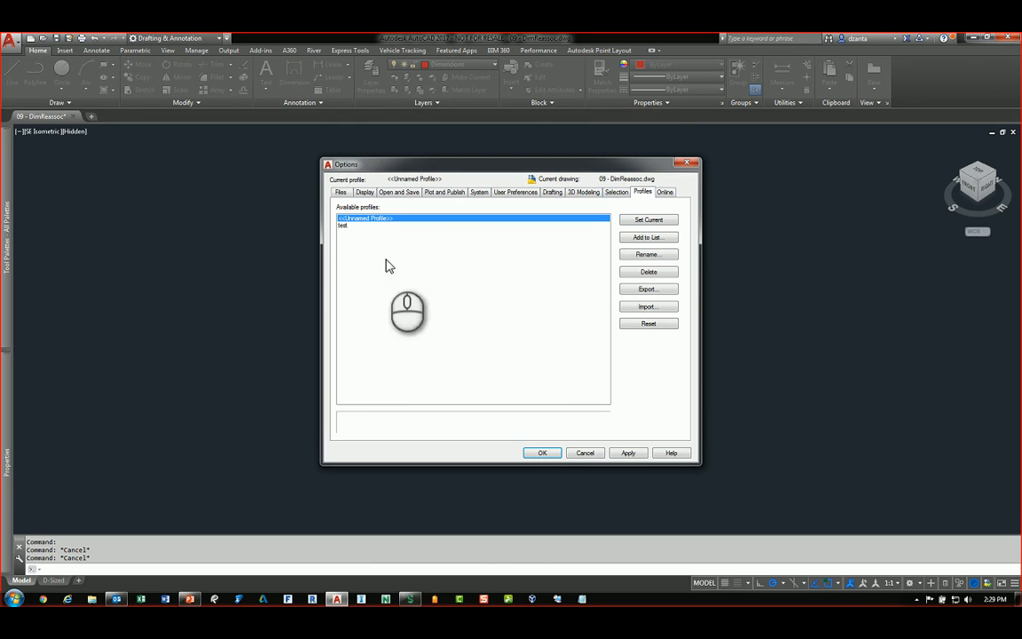
# Step: Export the test profile as an ARG file named test in the Temp folder, and accept the Options dialog
pyautogui.click(342, 227)
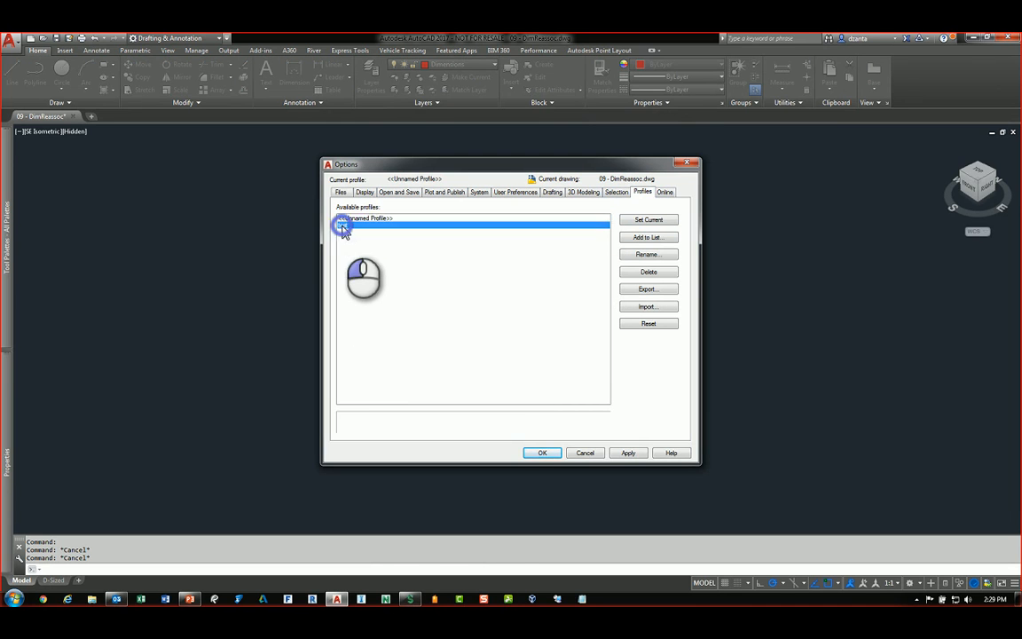
pyautogui.click(642, 291)
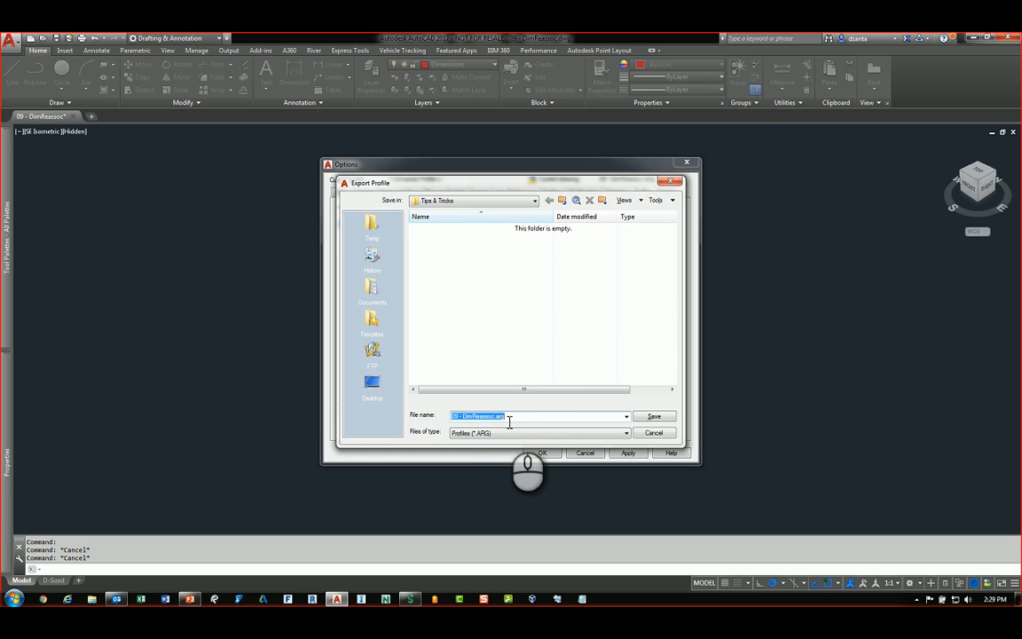
pyautogui.click(372, 226)
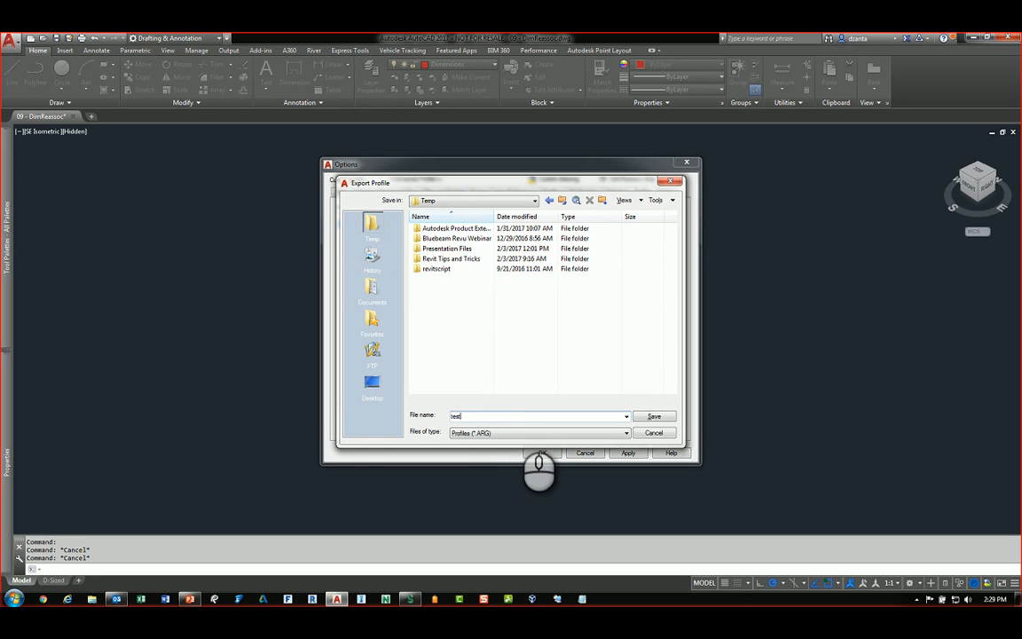
pyautogui.click(654, 416)
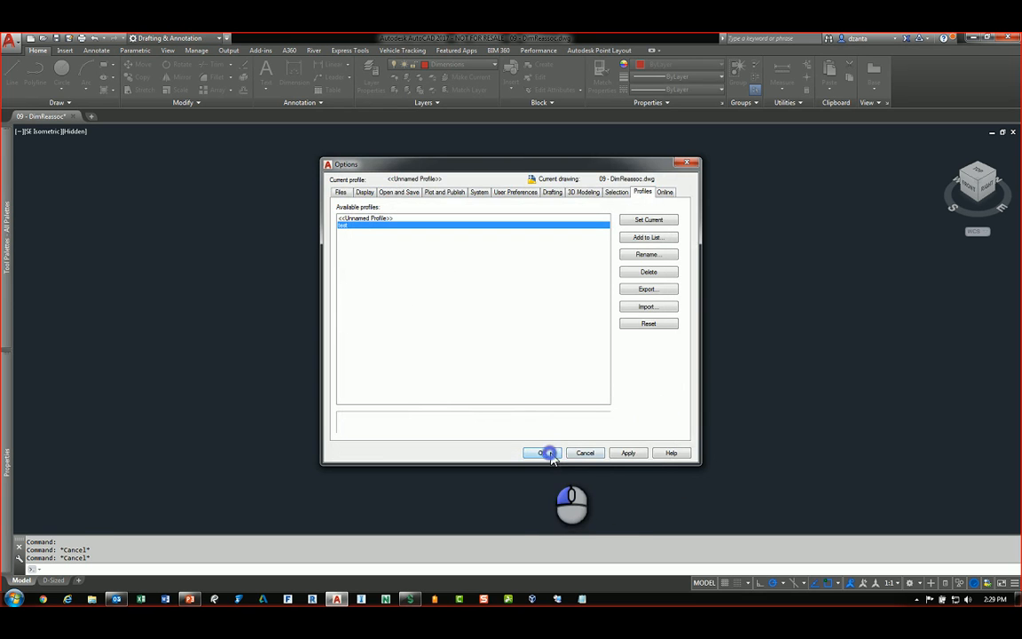
pyautogui.click(548, 454)
# Step: Import the profile file test2.arg from the Temp folder into the available profiles as test2, with path information included
pyautogui.rightClick(508, 568)
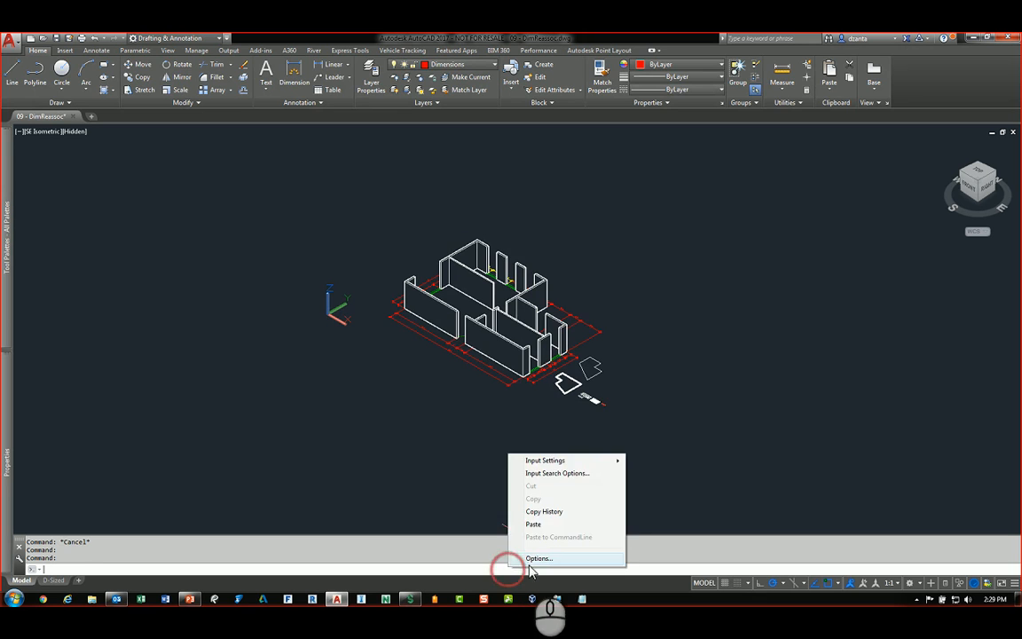
pyautogui.click(537, 558)
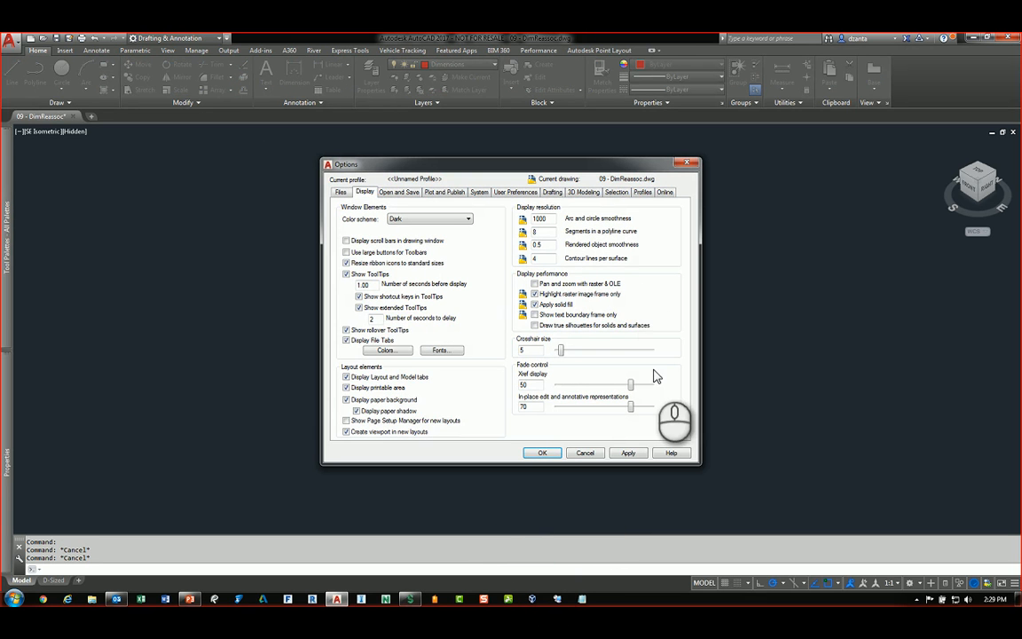
pyautogui.click(646, 193)
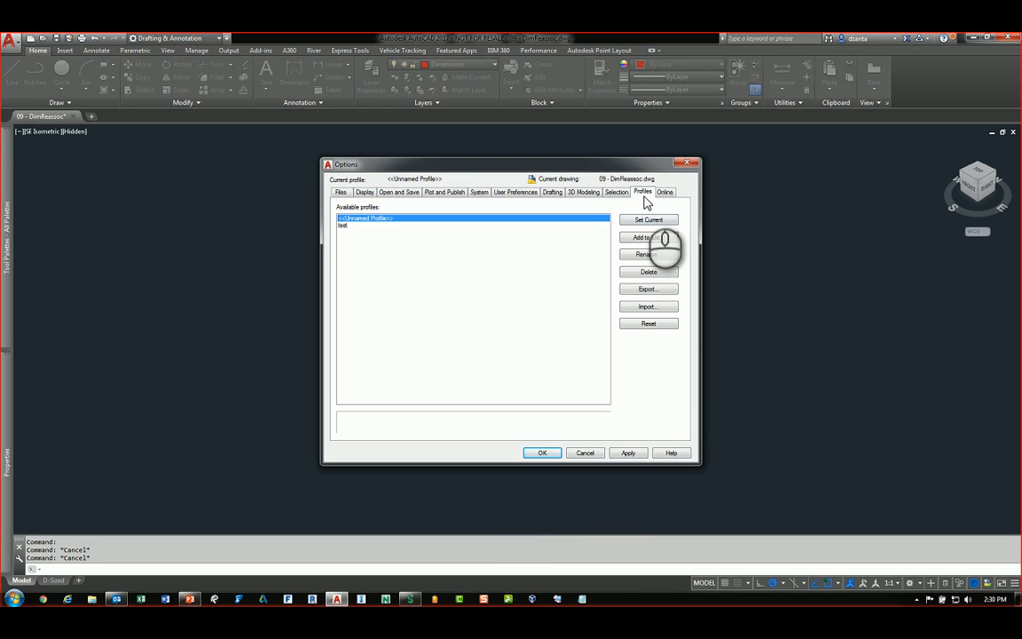
pyautogui.click(647, 307)
pyautogui.click(372, 224)
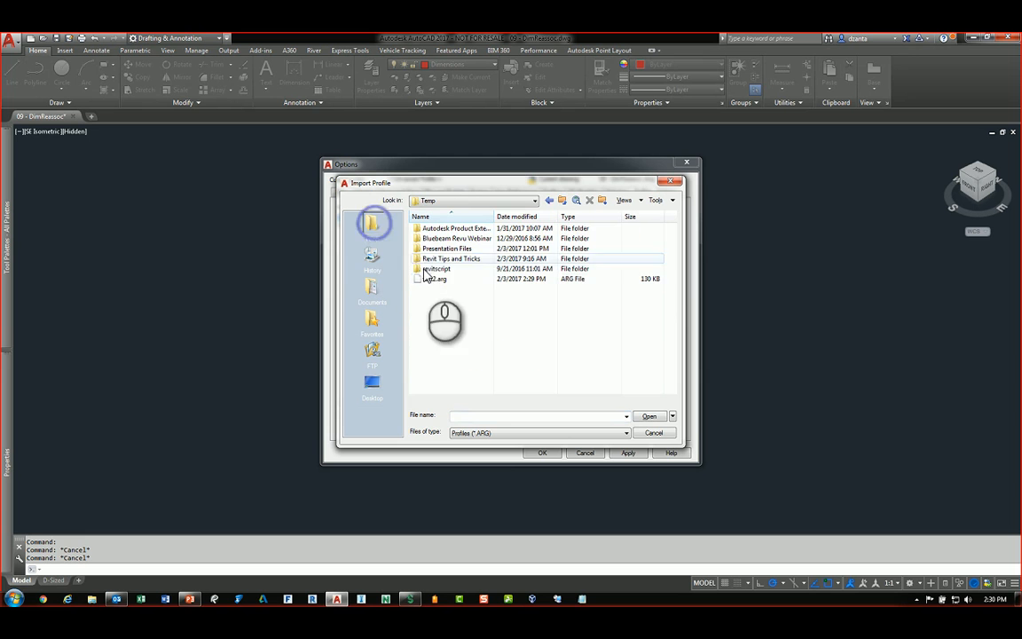
pyautogui.click(434, 278)
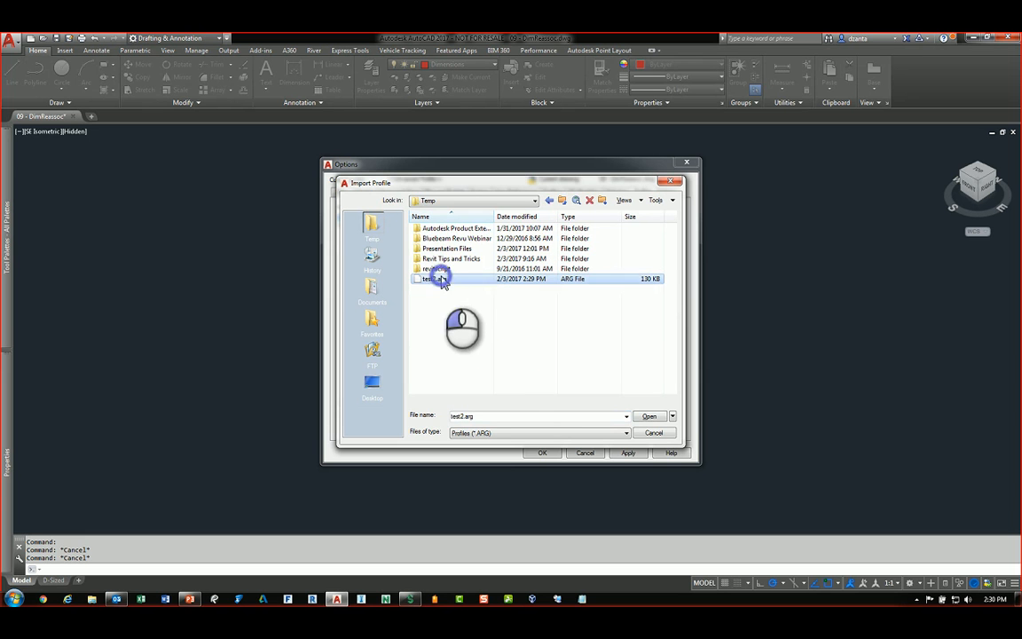
pyautogui.click(649, 416)
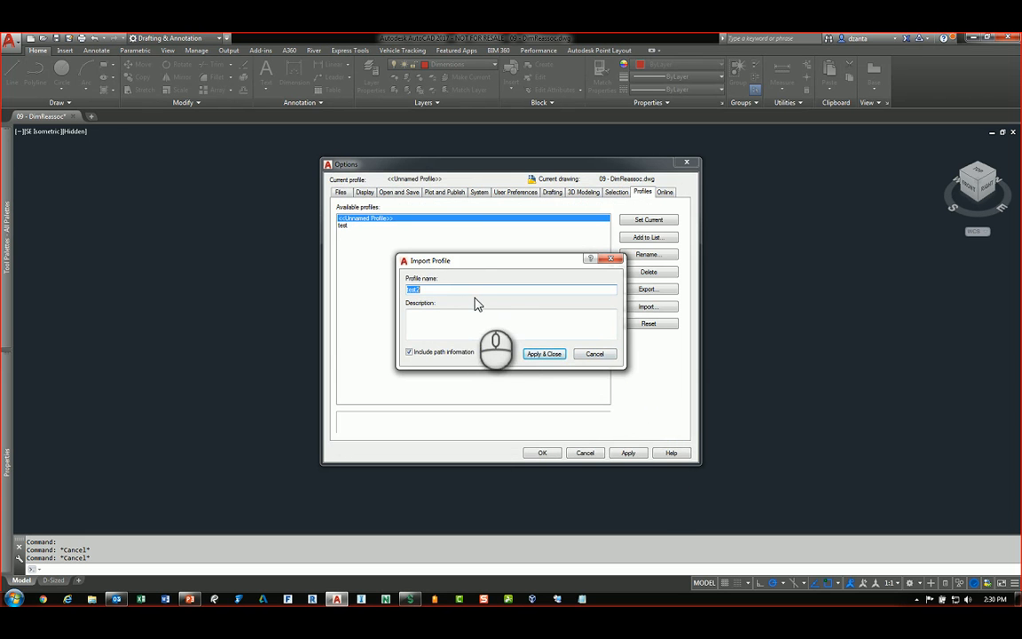
pyautogui.click(544, 354)
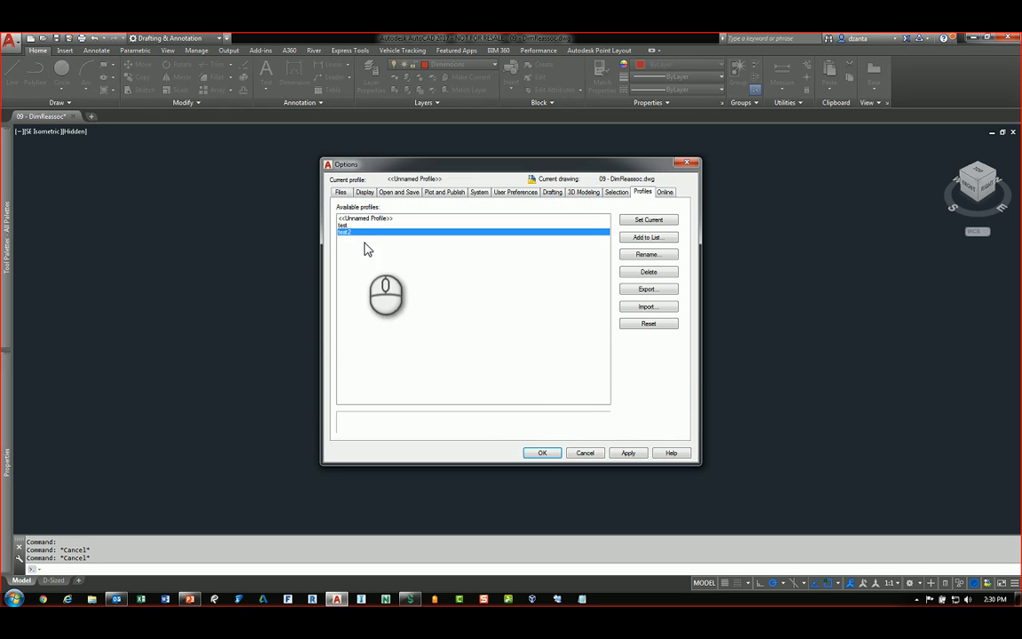